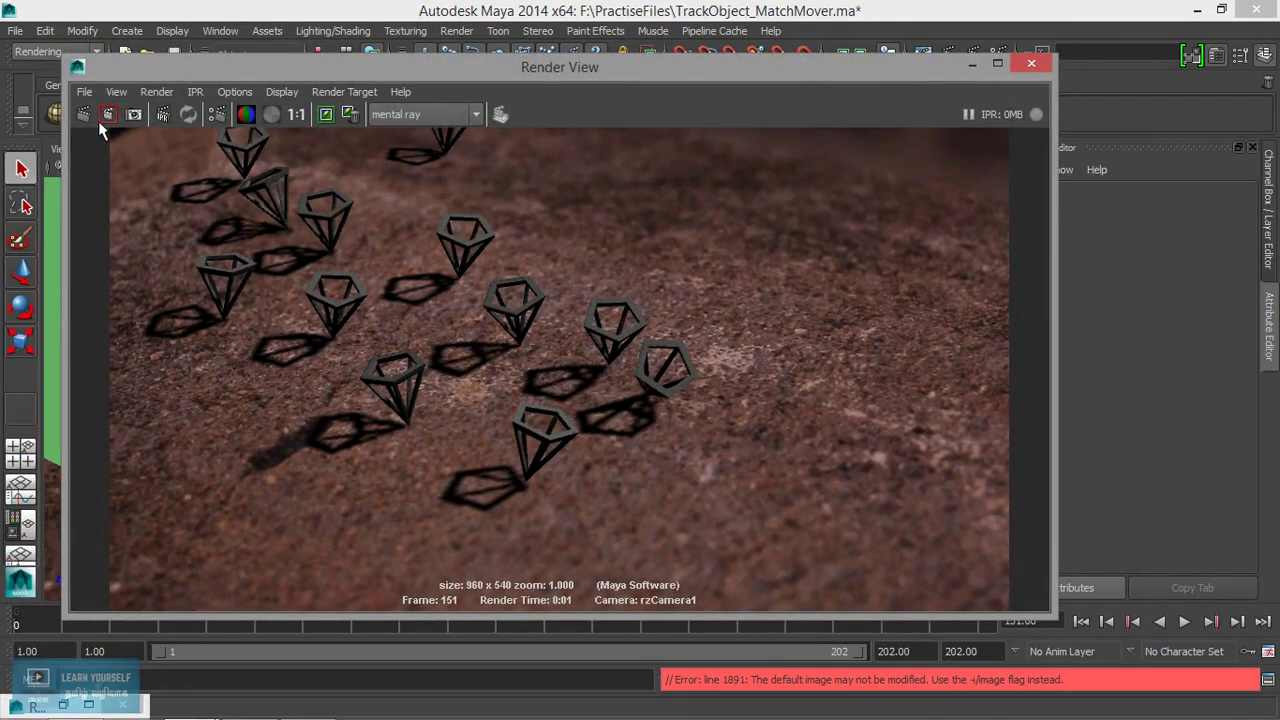
Step: Render frame 151 again, then re-render it with mental ray through rzCamera1
click(84, 116)
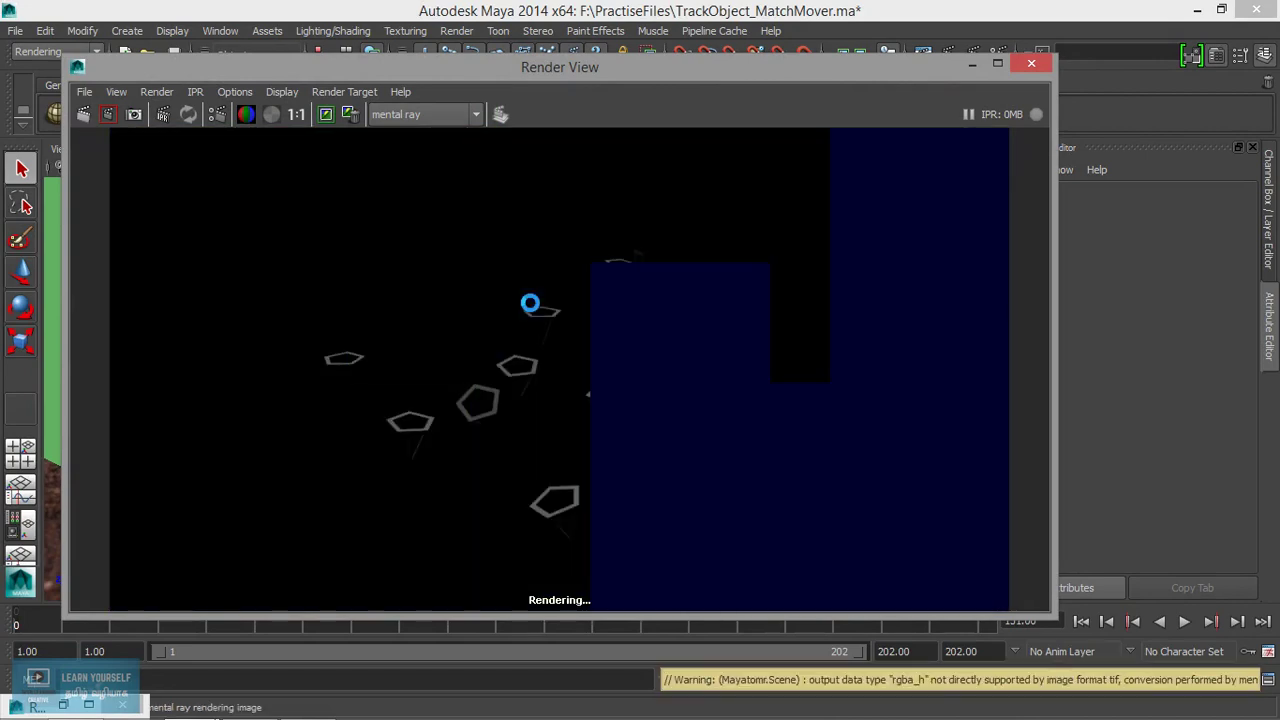
click(160, 91)
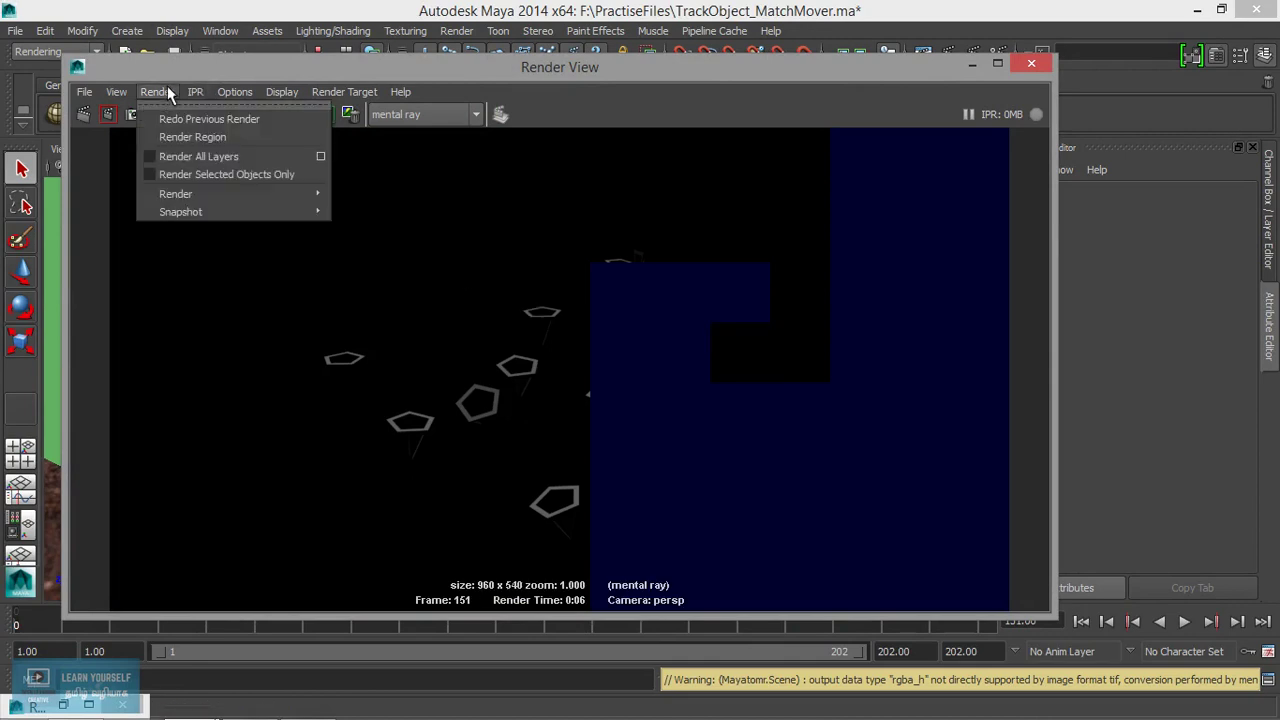
mouse_move(198, 192)
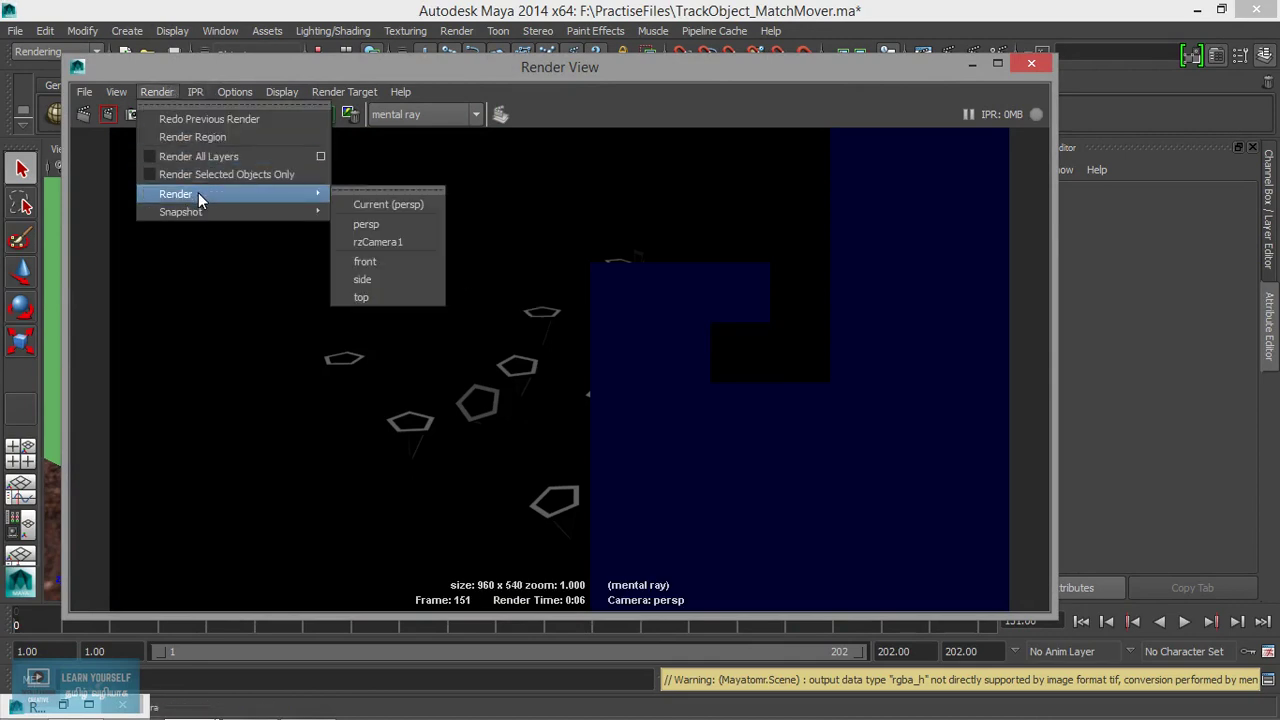
click(406, 244)
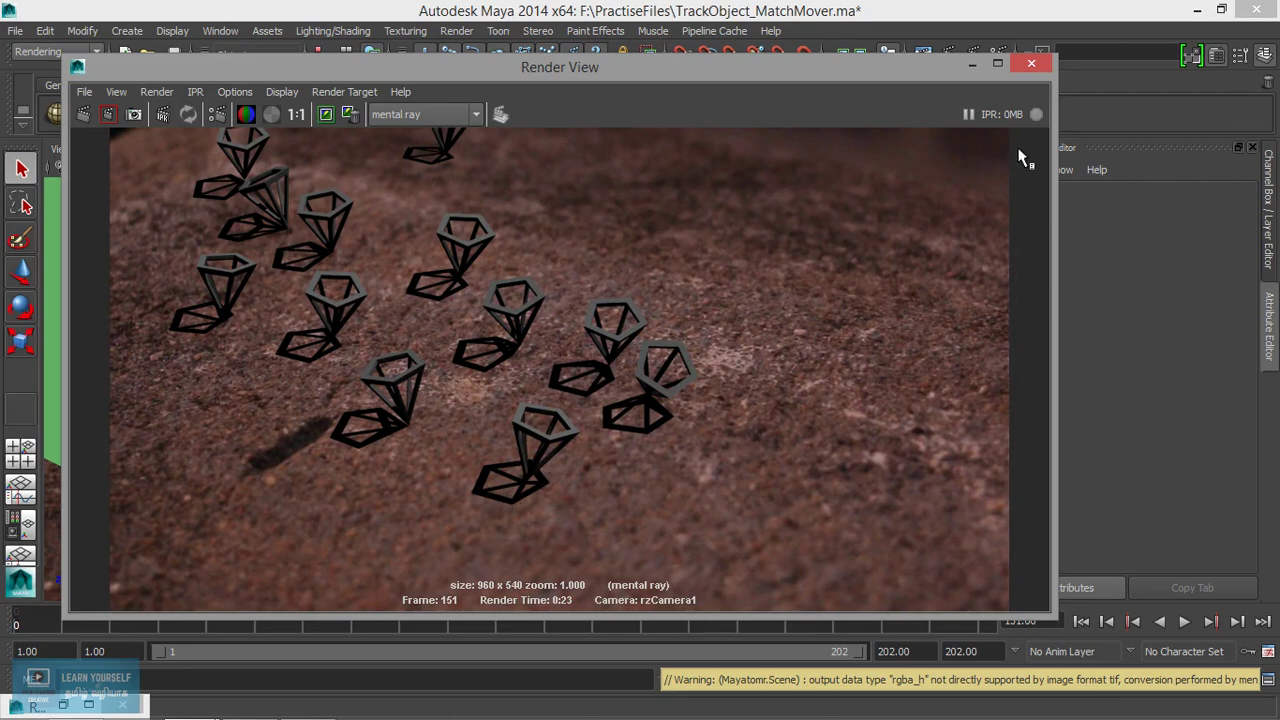
Step: In Render Settings, set the image format to JPEG (jpg) and change the end frame from 10 to 1
click(971, 64)
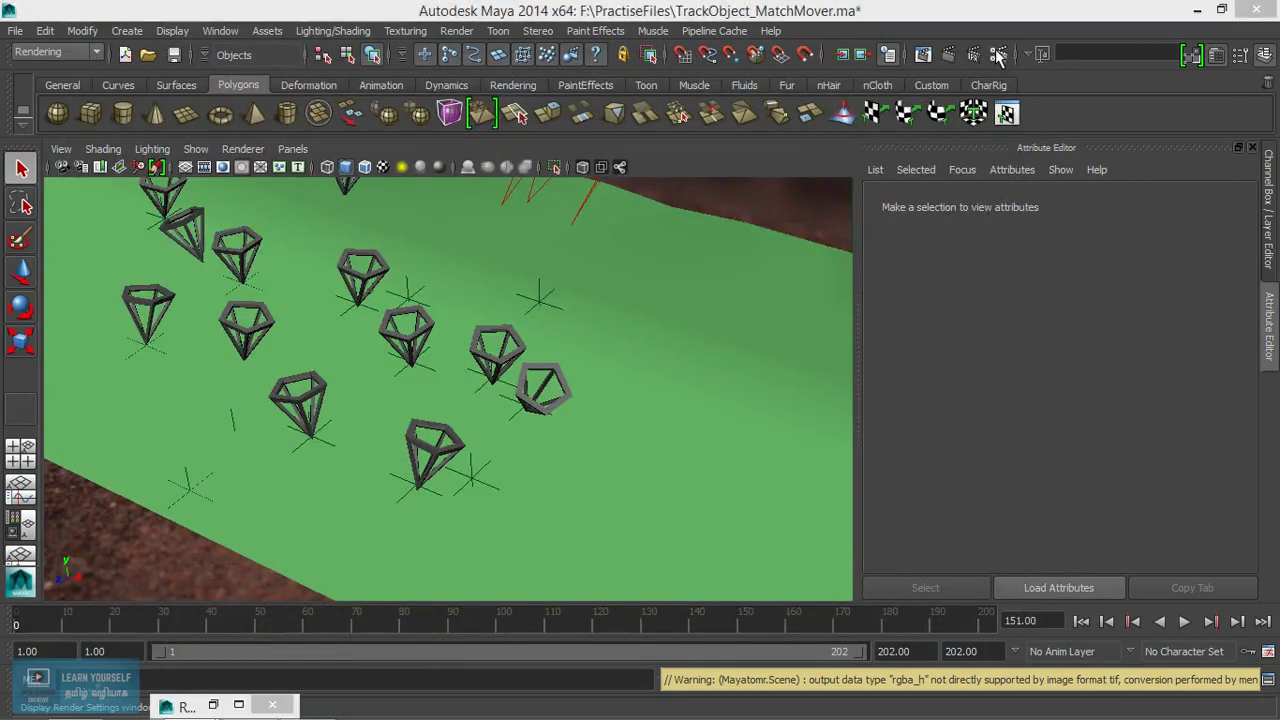
click(1000, 54)
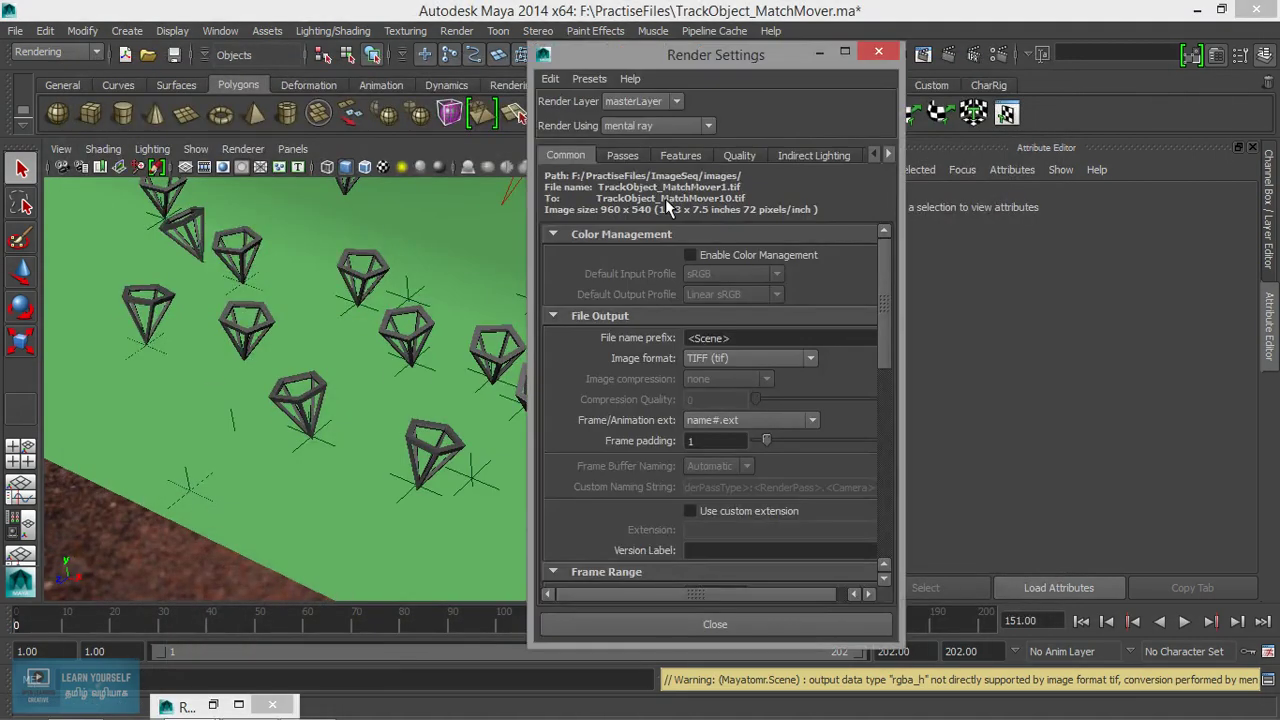
click(806, 358)
click(756, 437)
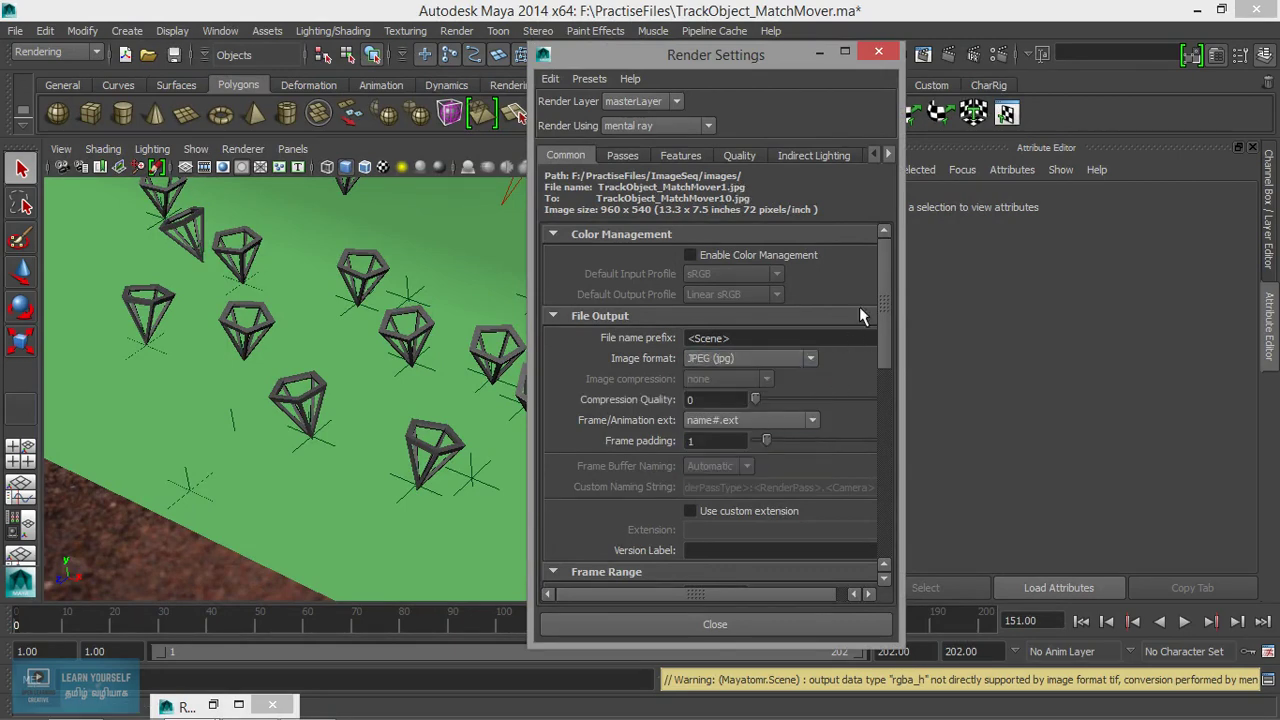
drag(883, 334, 883, 395)
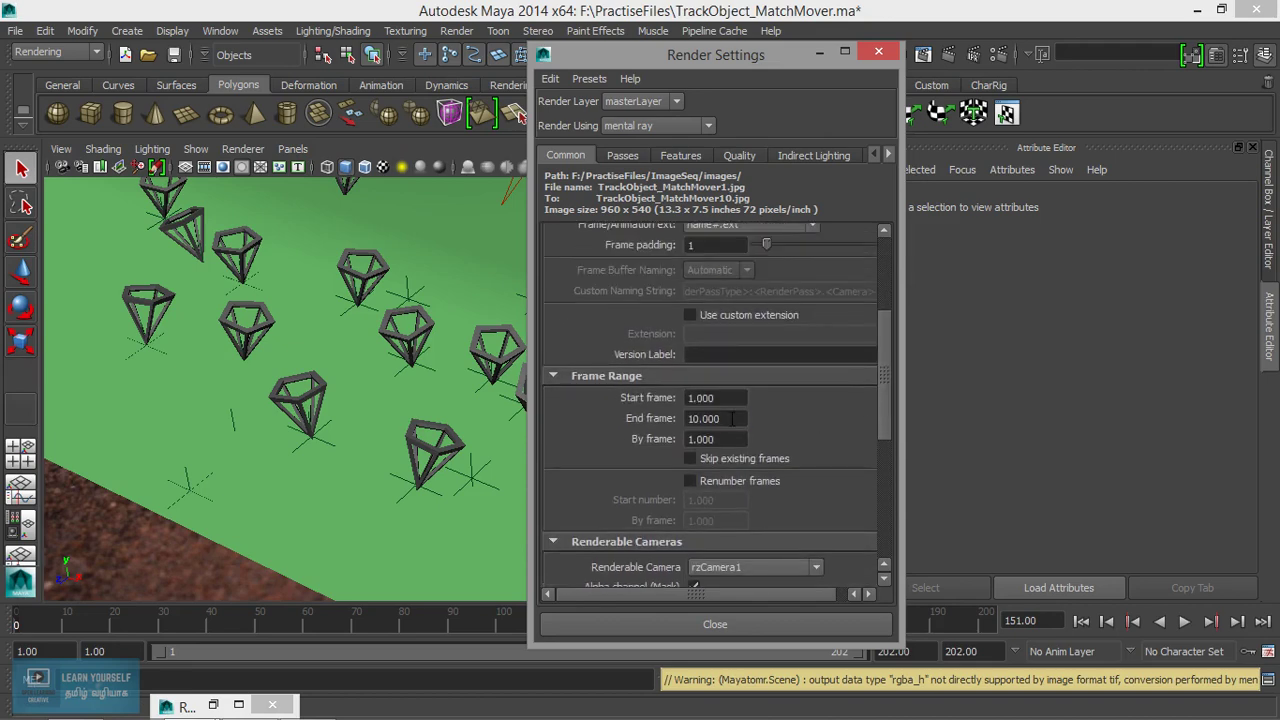
drag(733, 418, 594, 420)
text(1)
drag(886, 372, 892, 292)
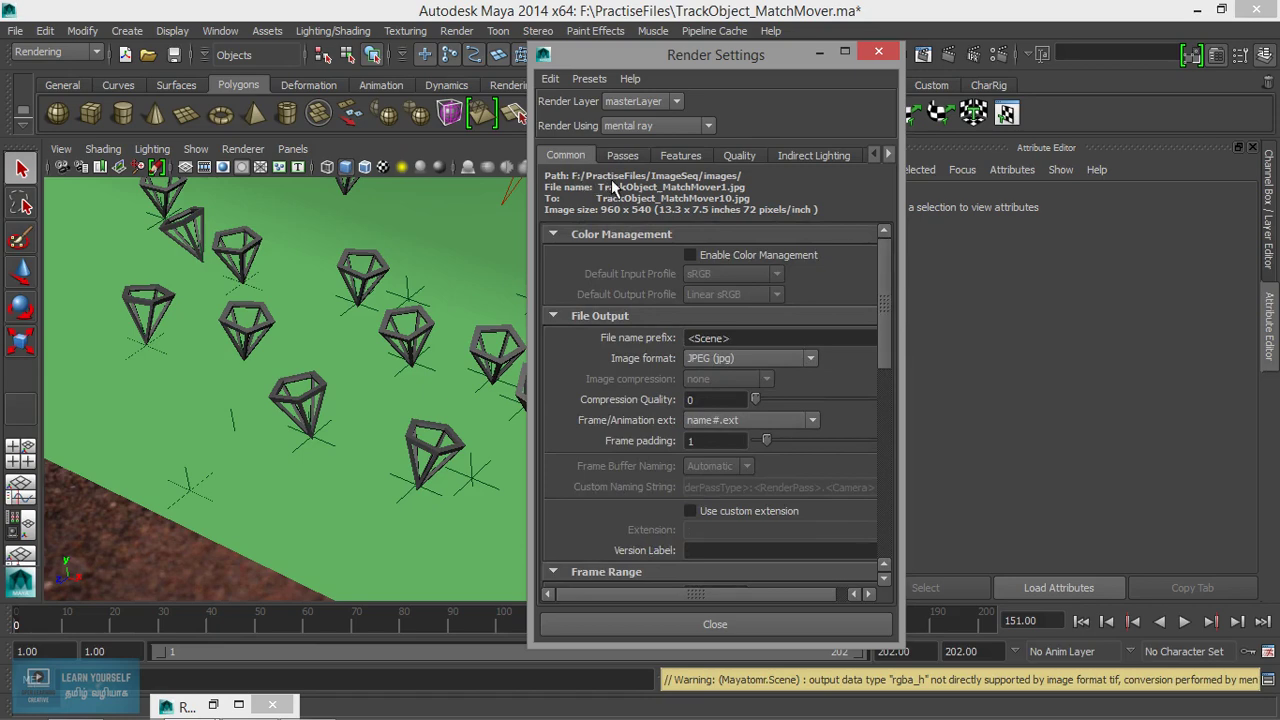
drag(726, 59, 910, 59)
Step: Batch-render the frame and select the F:/PractiseFiles/ImageSeq/images output path in the Script Editor log
click(446, 32)
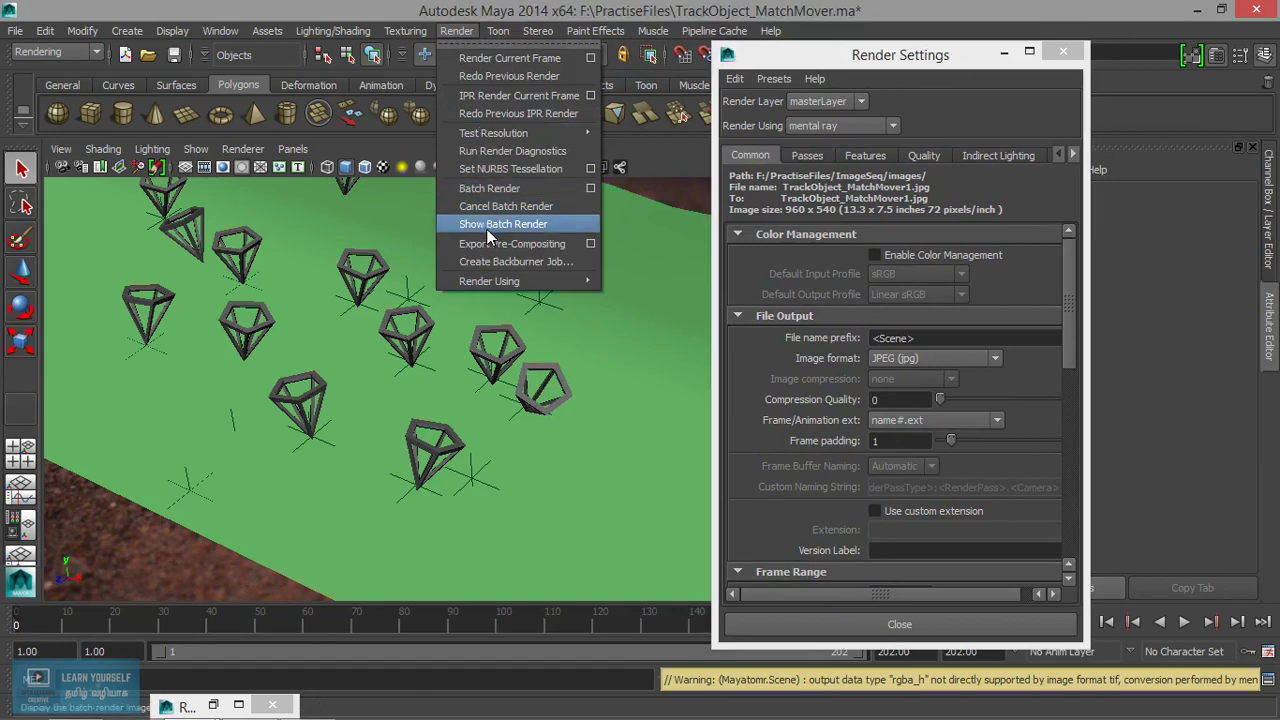
click(492, 188)
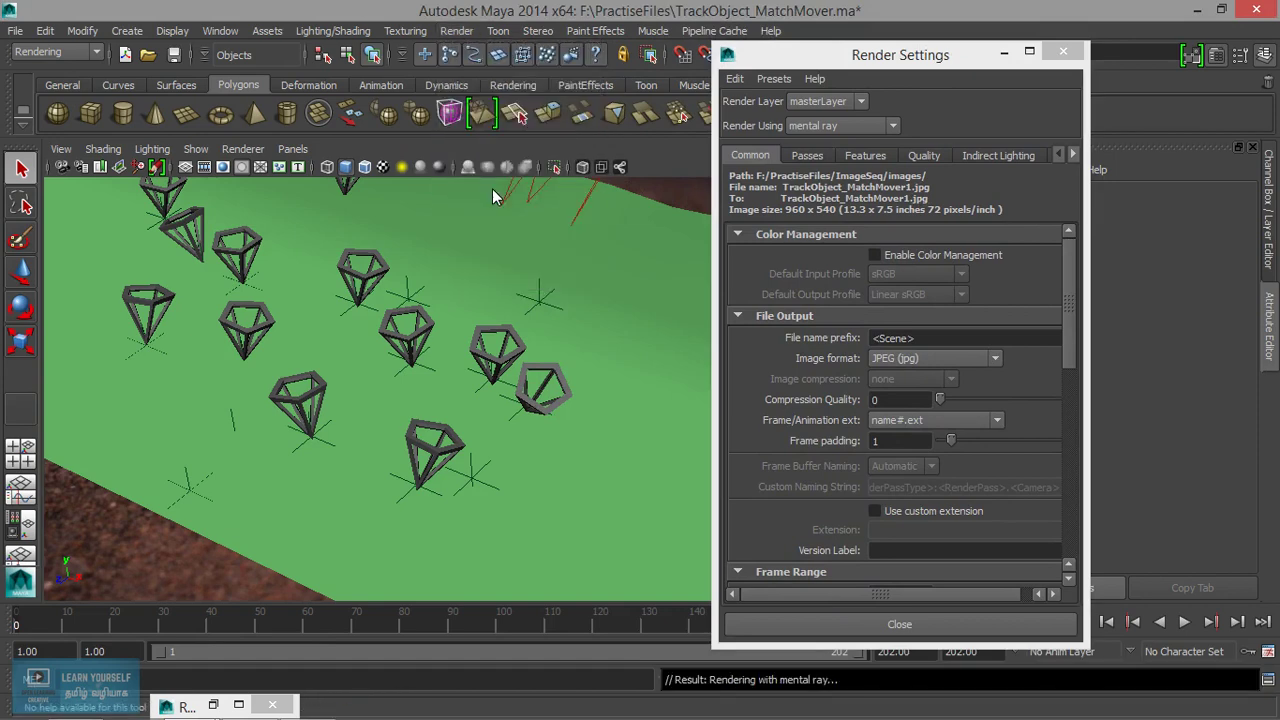
click(1267, 679)
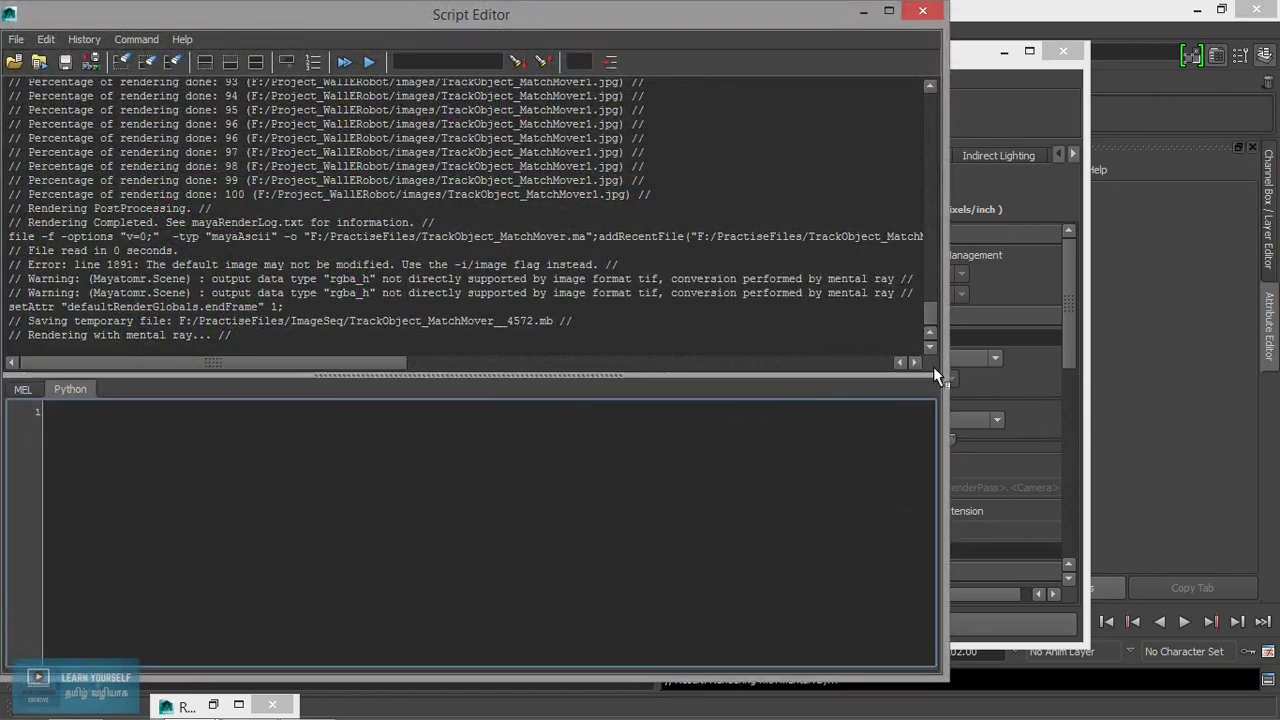
drag(943, 366, 1100, 366)
drag(563, 375, 564, 428)
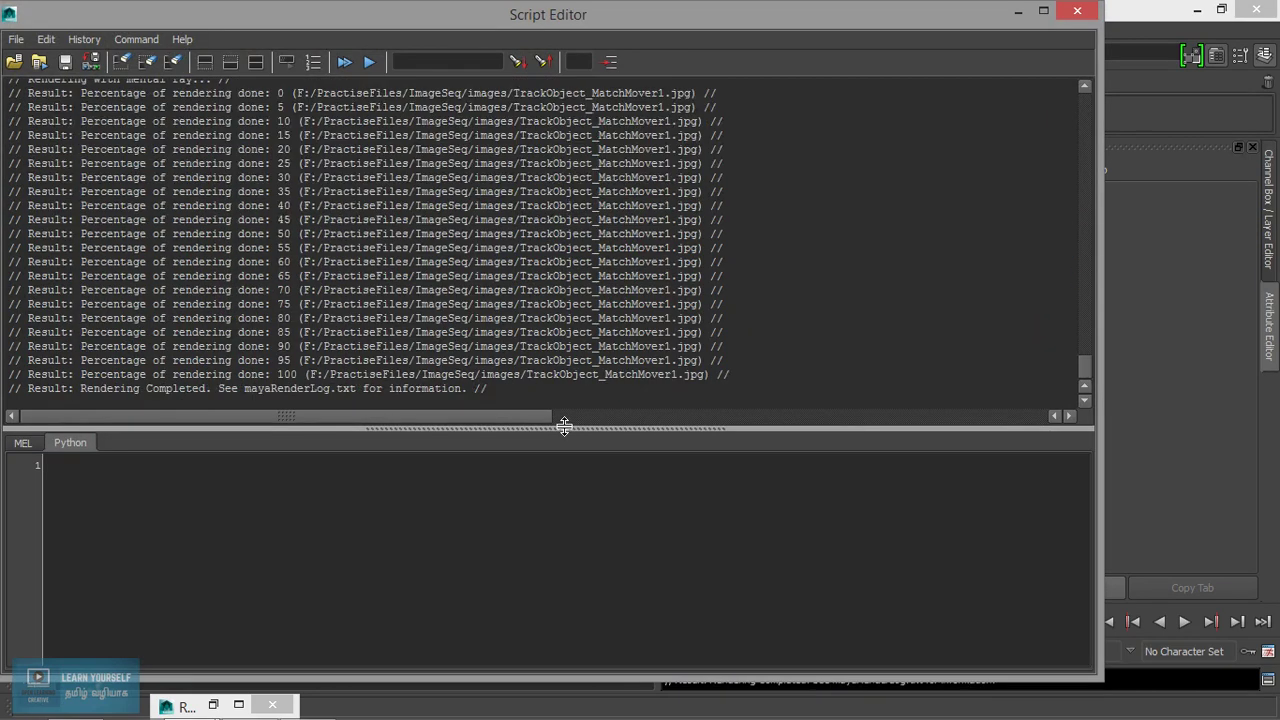
drag(310, 374, 522, 375)
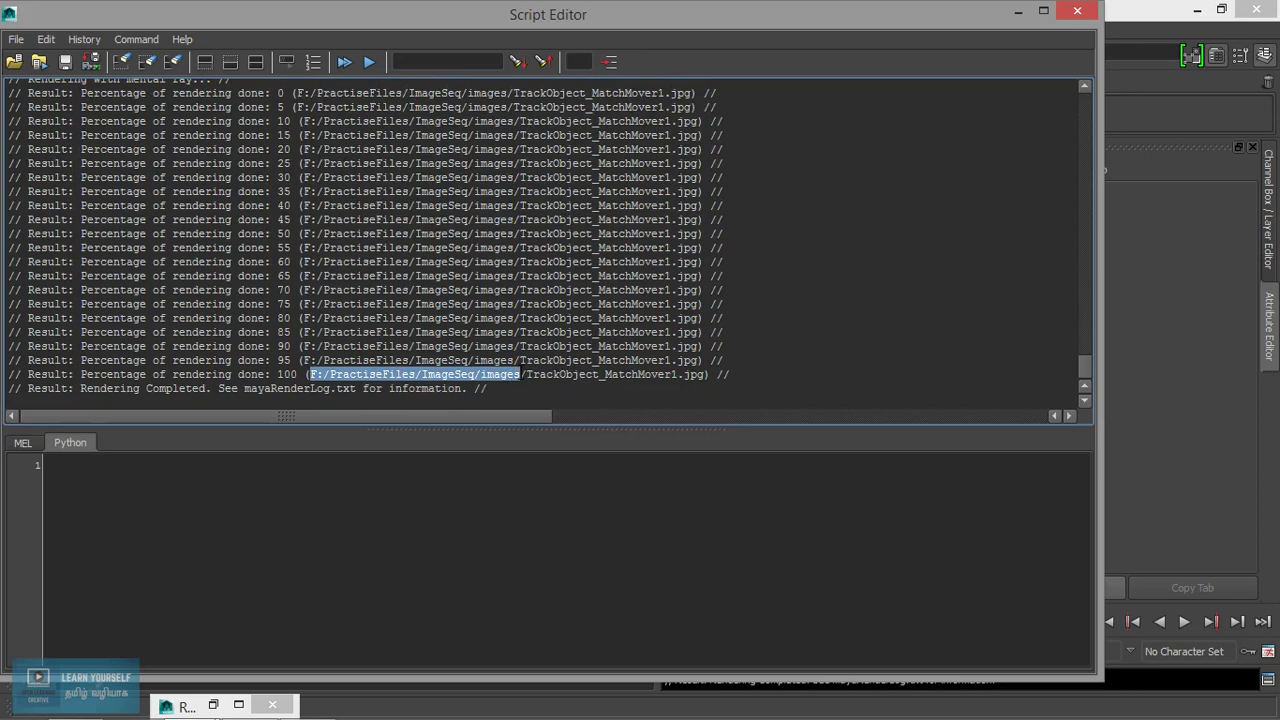
Step: Open the F:/PractiseFiles/ImageSeq/images folder by pasting the copied path into the Run prompt
key(ctrl+c)
key(super+r)
key(ctrl+v)
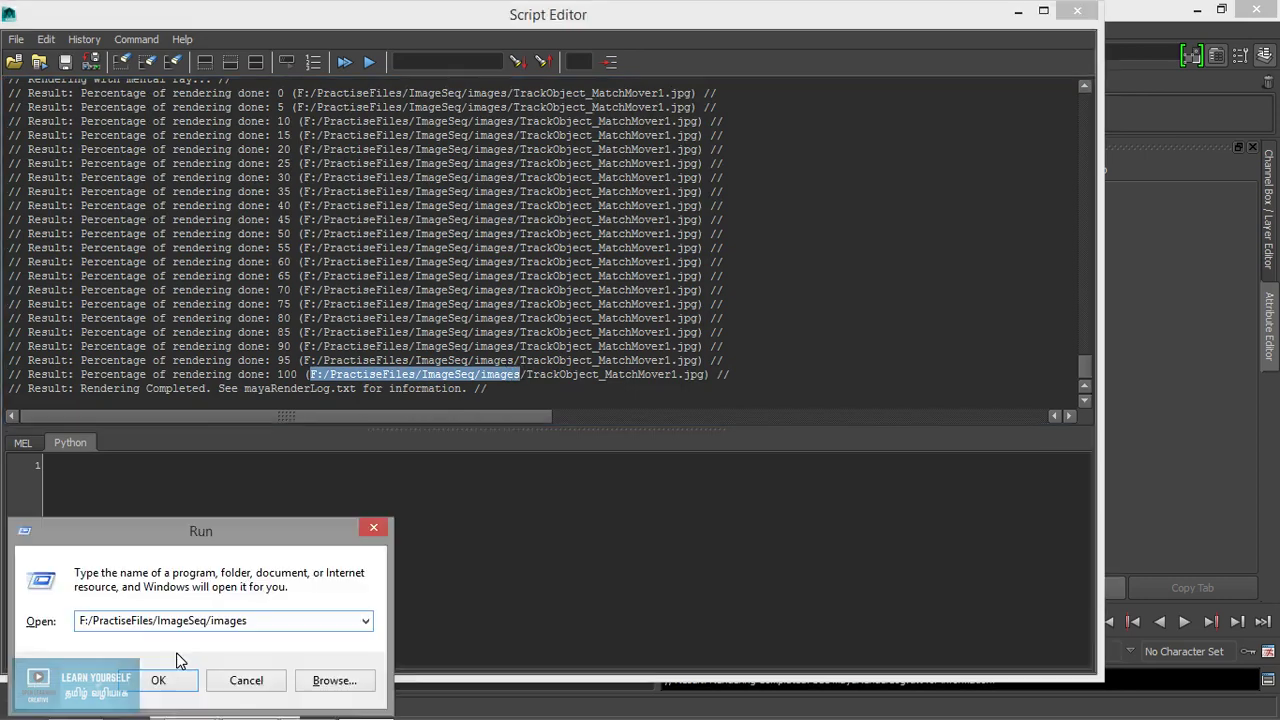
click(169, 678)
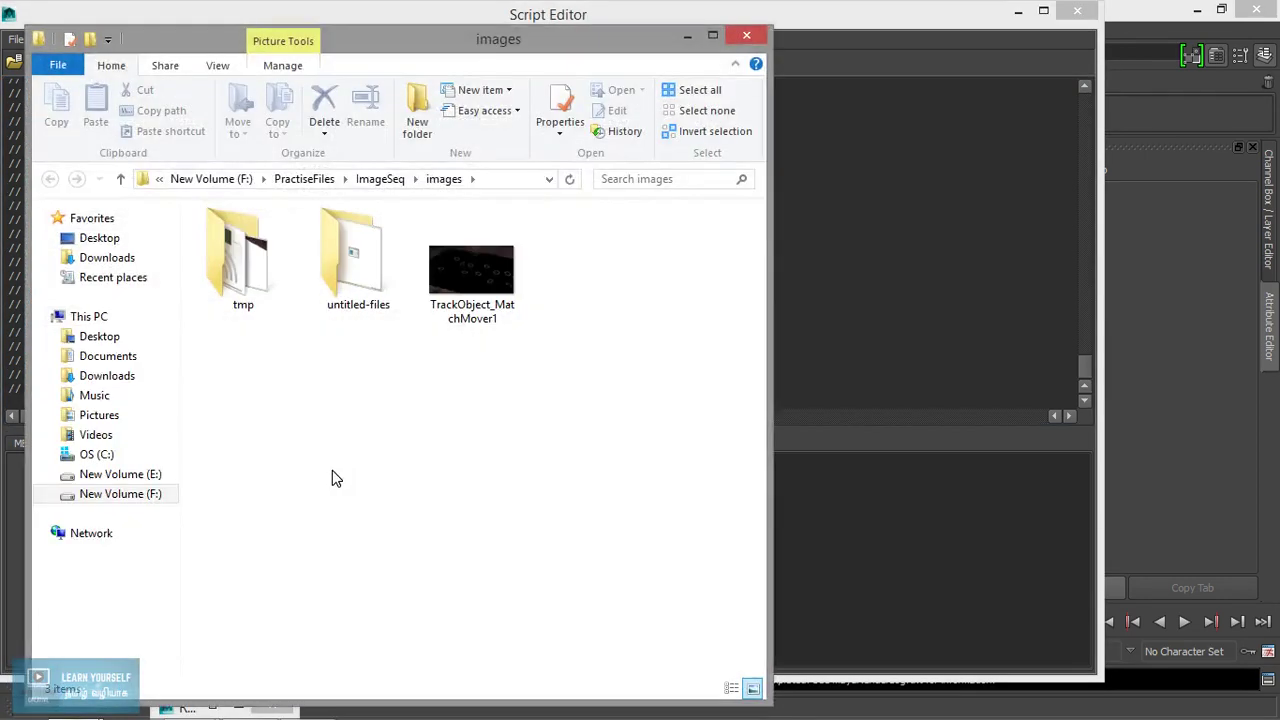
Step: View TrackObject_MatchMover1.jpg in Photo Viewer, then close the viewer and minimize the folder
double_click(504, 291)
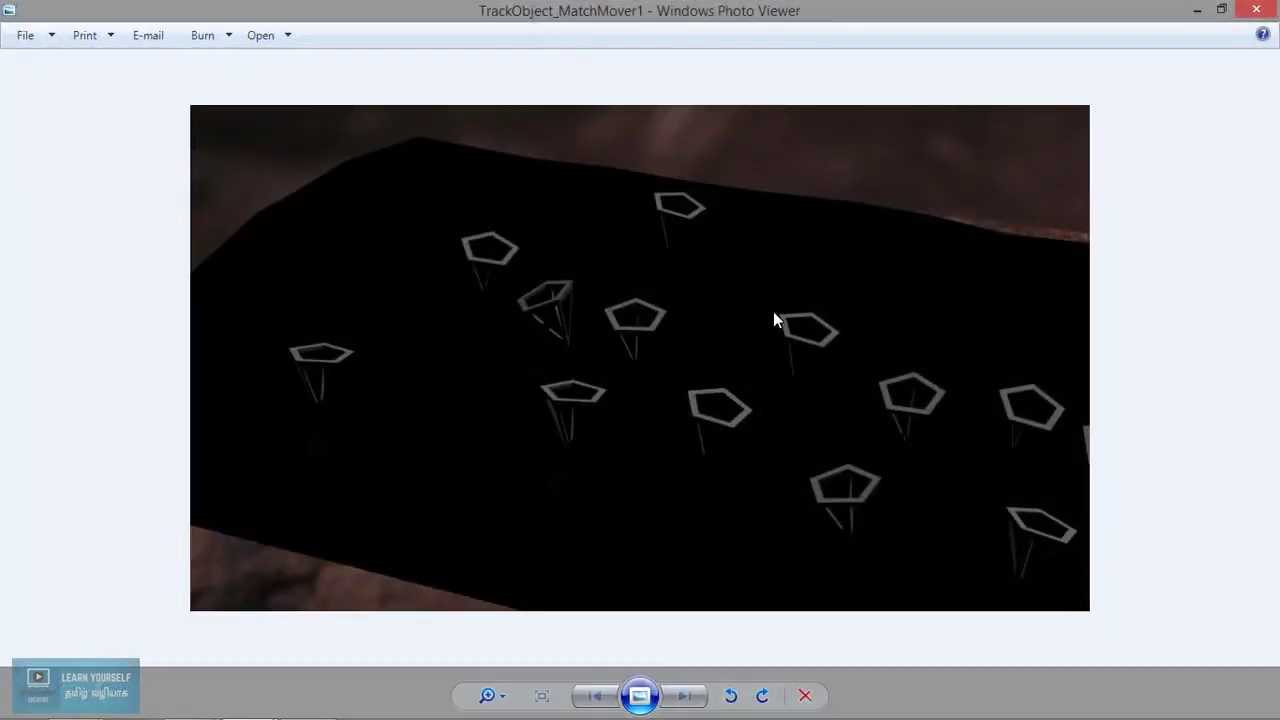
click(1256, 12)
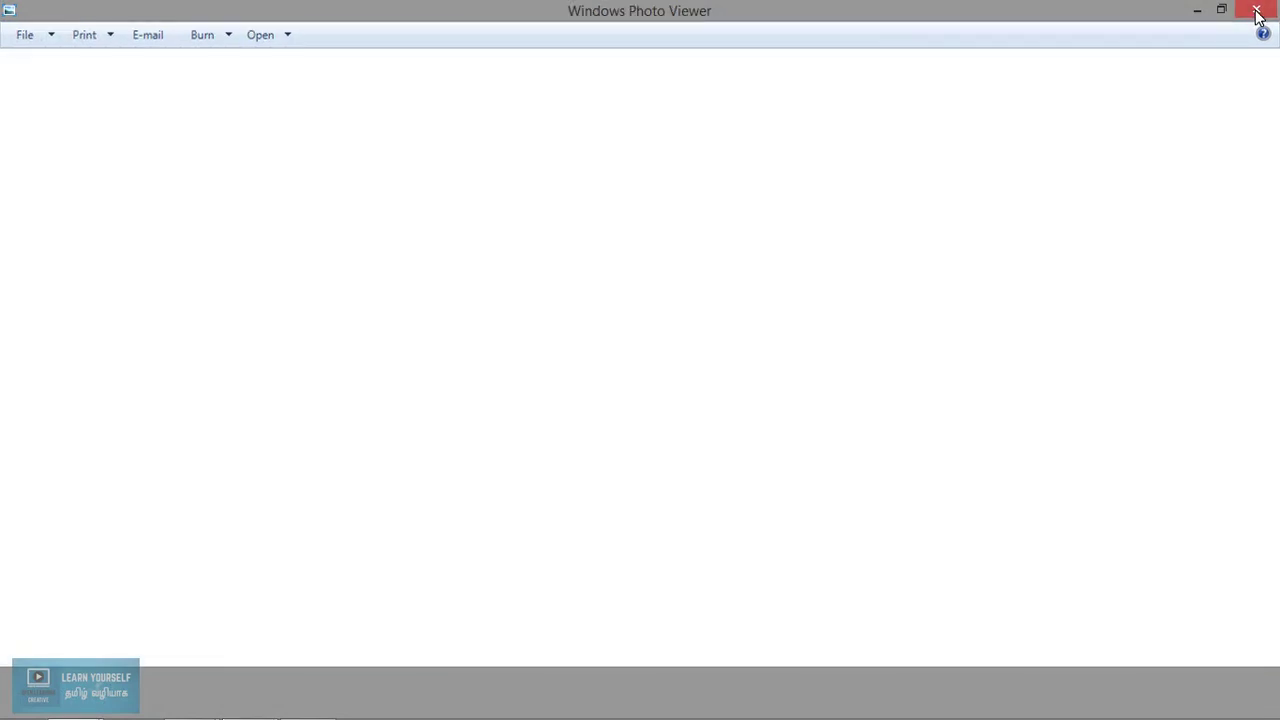
click(686, 39)
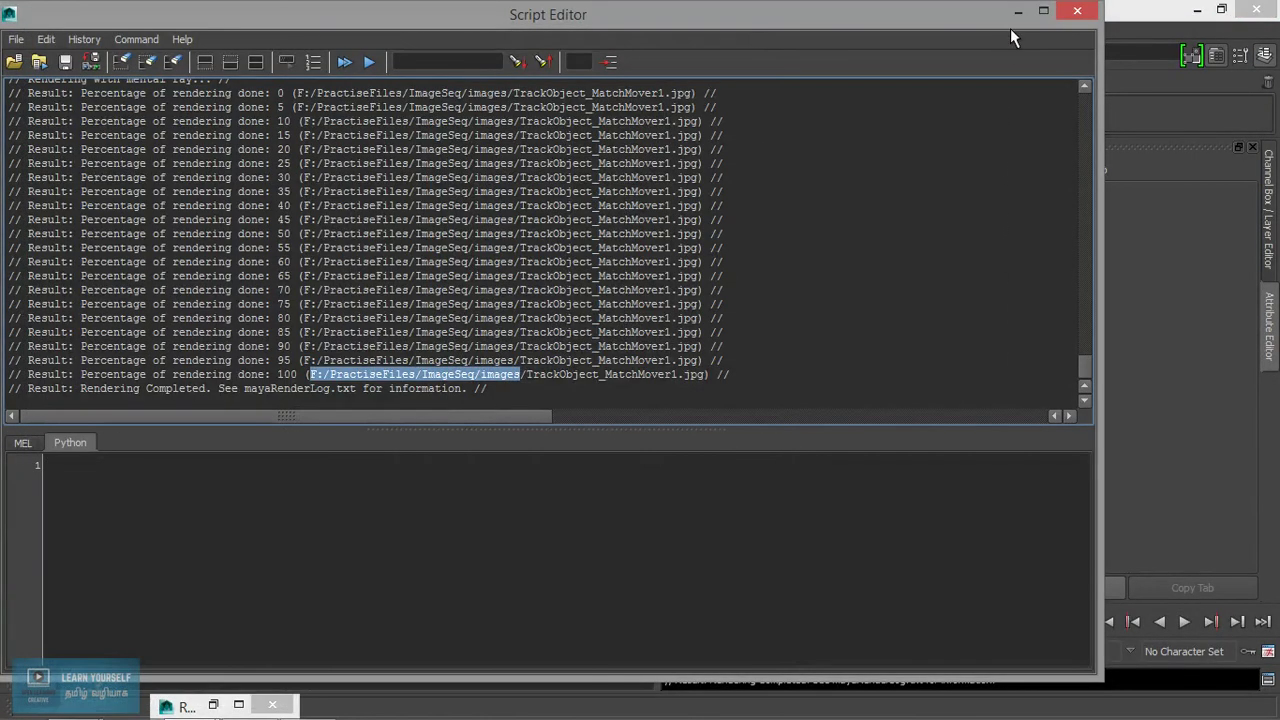
Step: Switch the renderer from mental ray to Maya Software and close Render Settings
click(1016, 12)
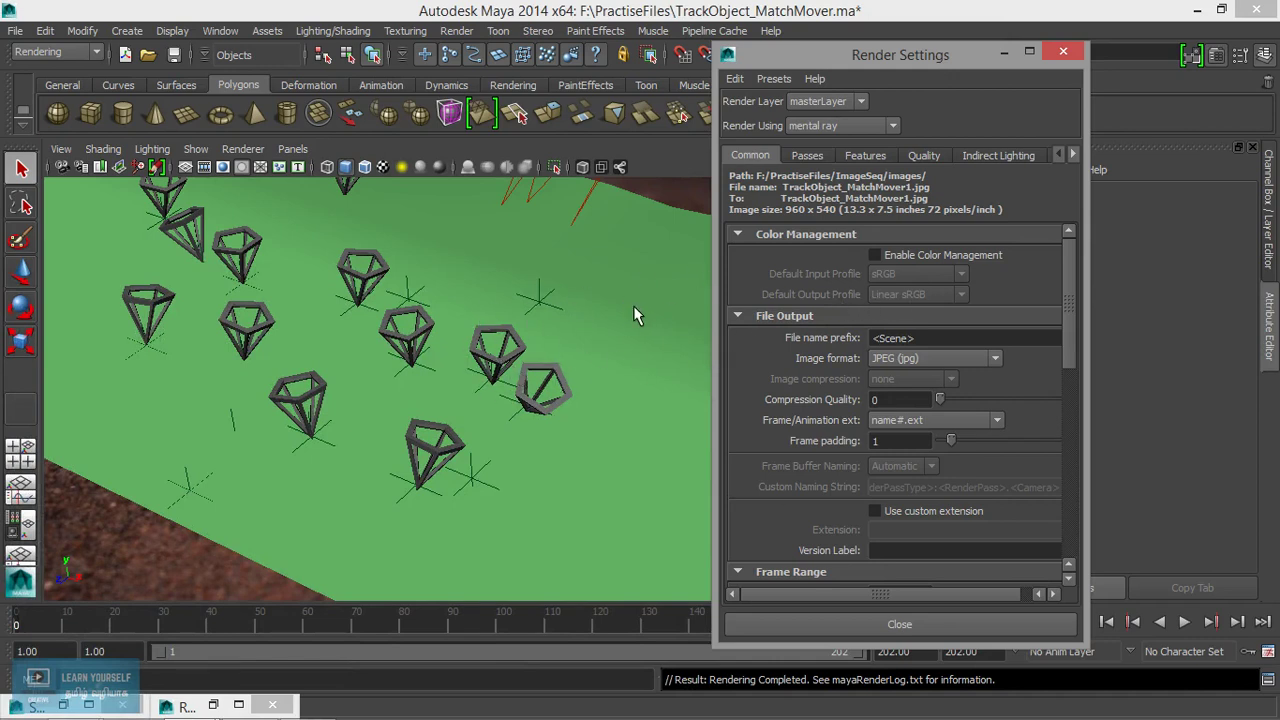
click(866, 124)
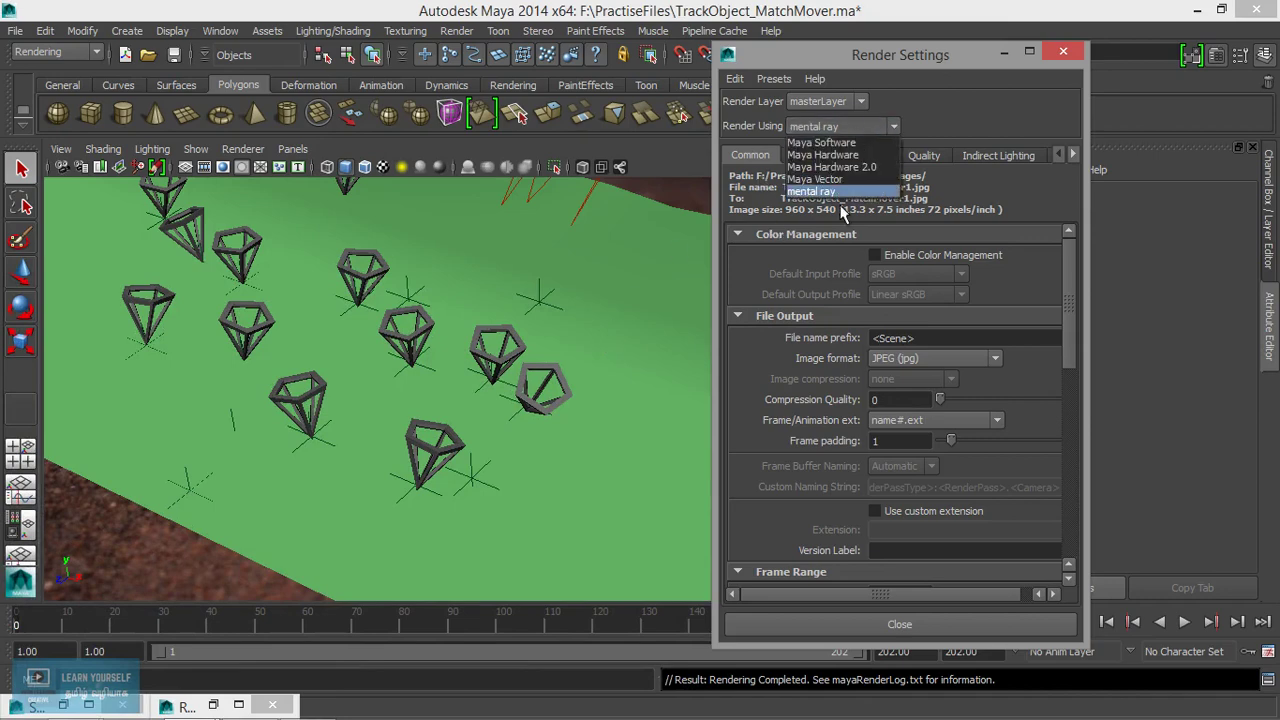
click(625, 262)
click(833, 127)
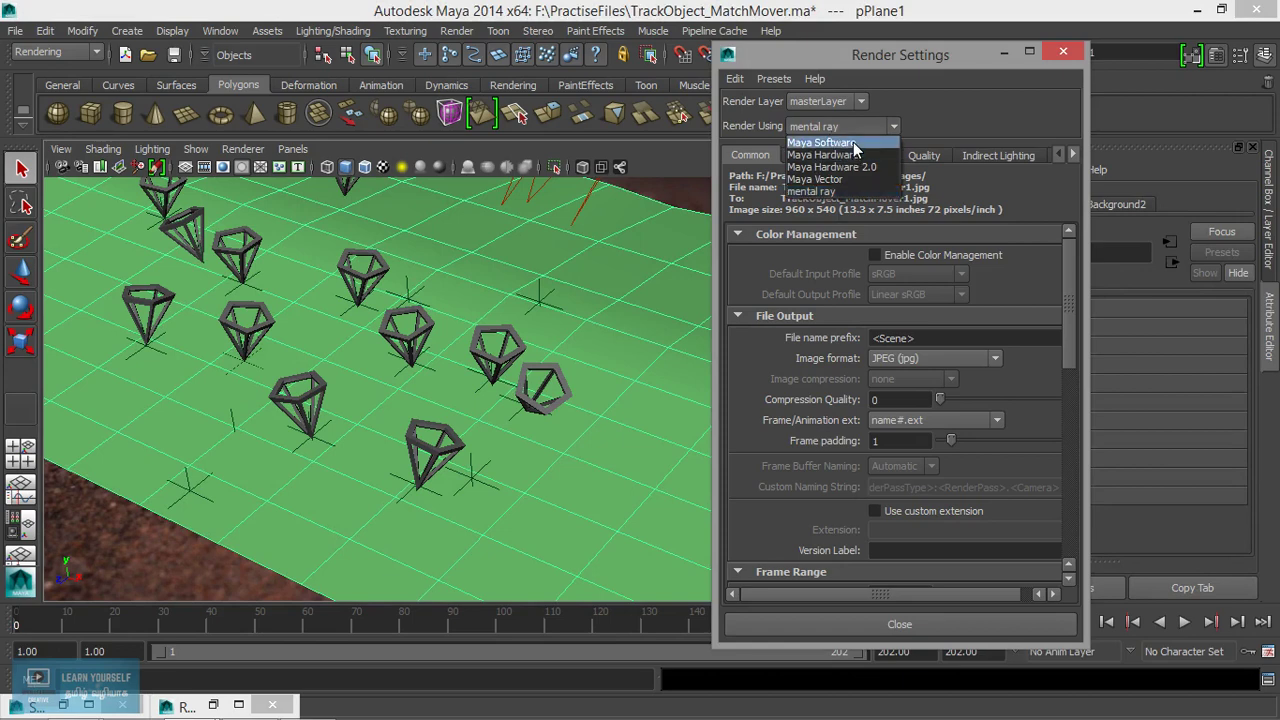
click(853, 142)
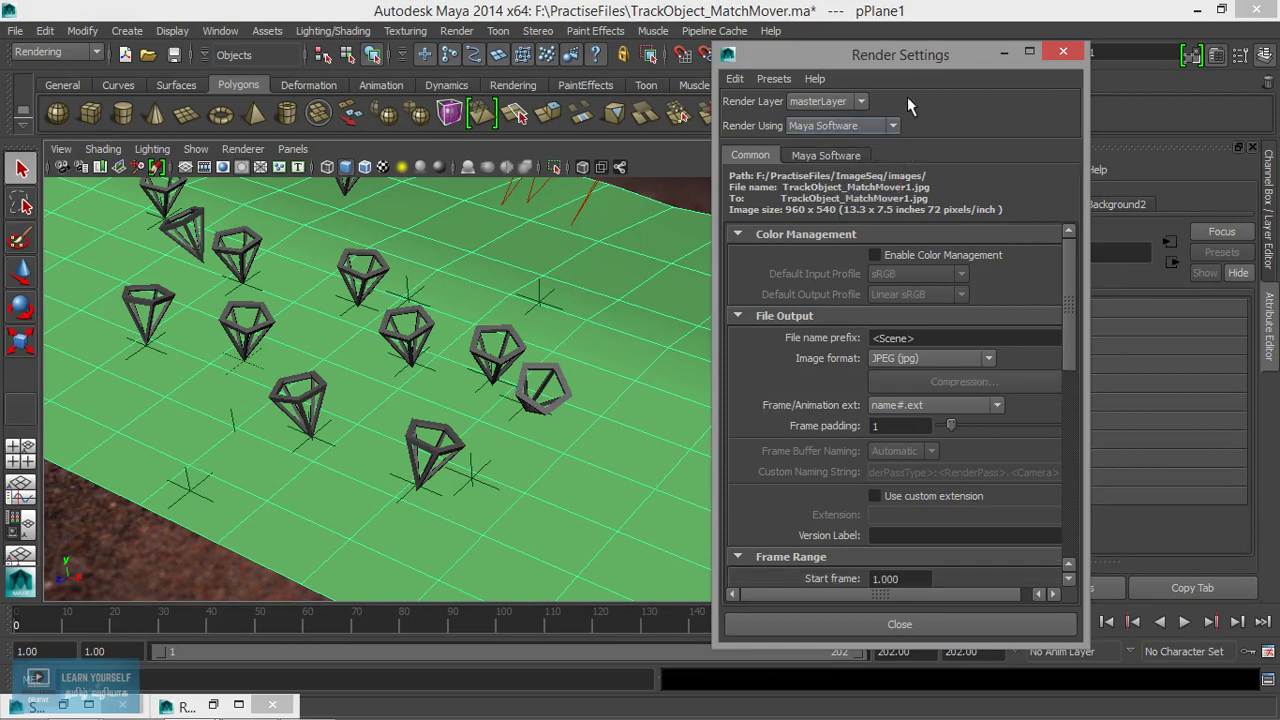
click(1063, 50)
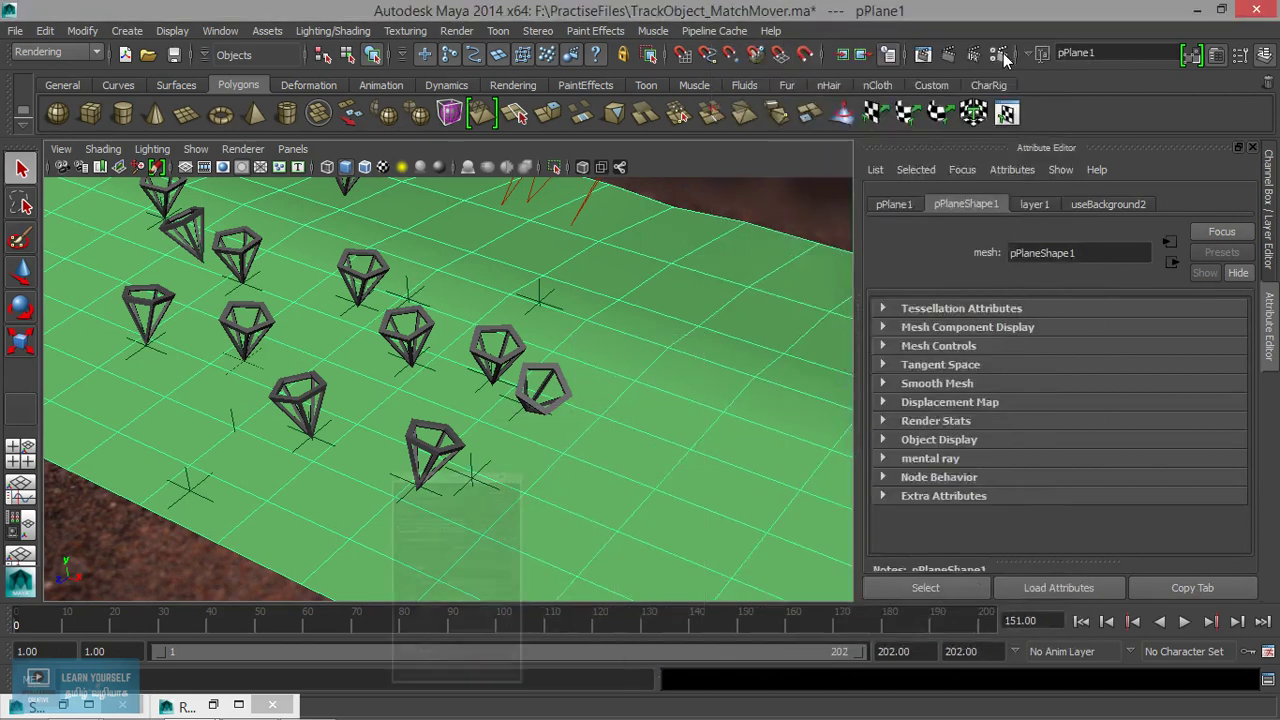
Step: Reopen Render Settings and review the Frame Range section, still set to 1 to 1
click(457, 31)
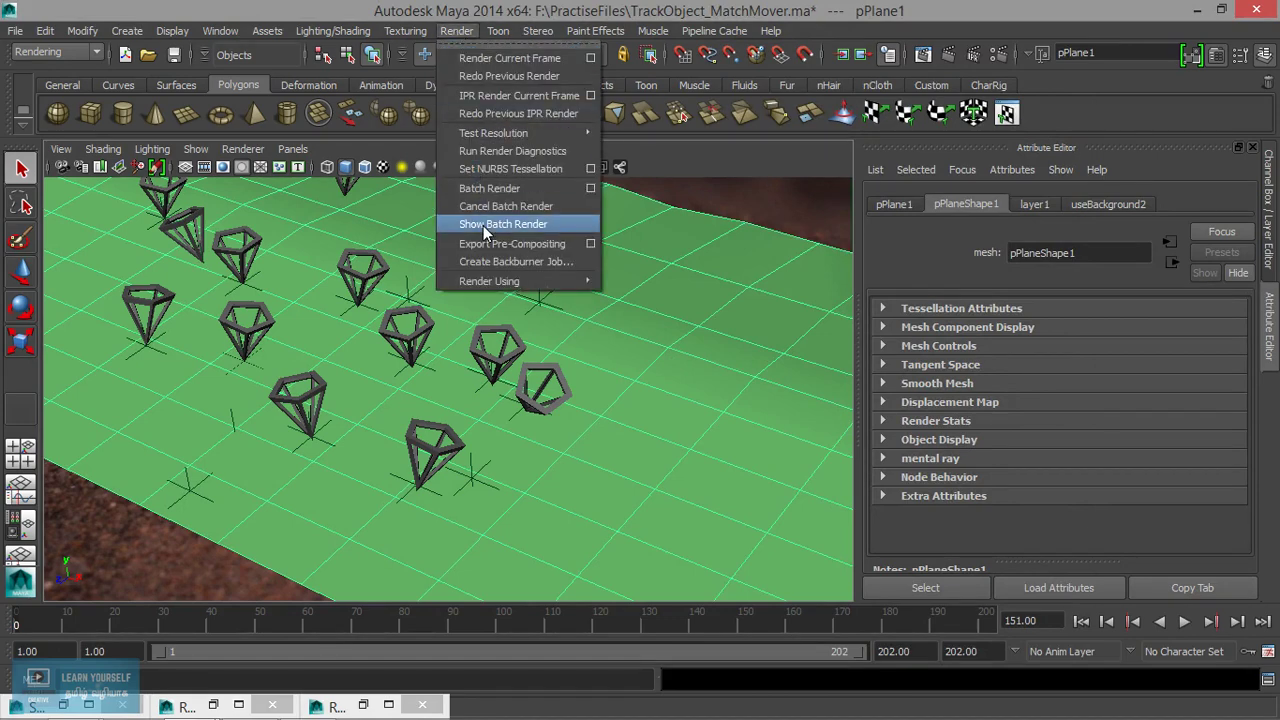
click(995, 54)
click(995, 54)
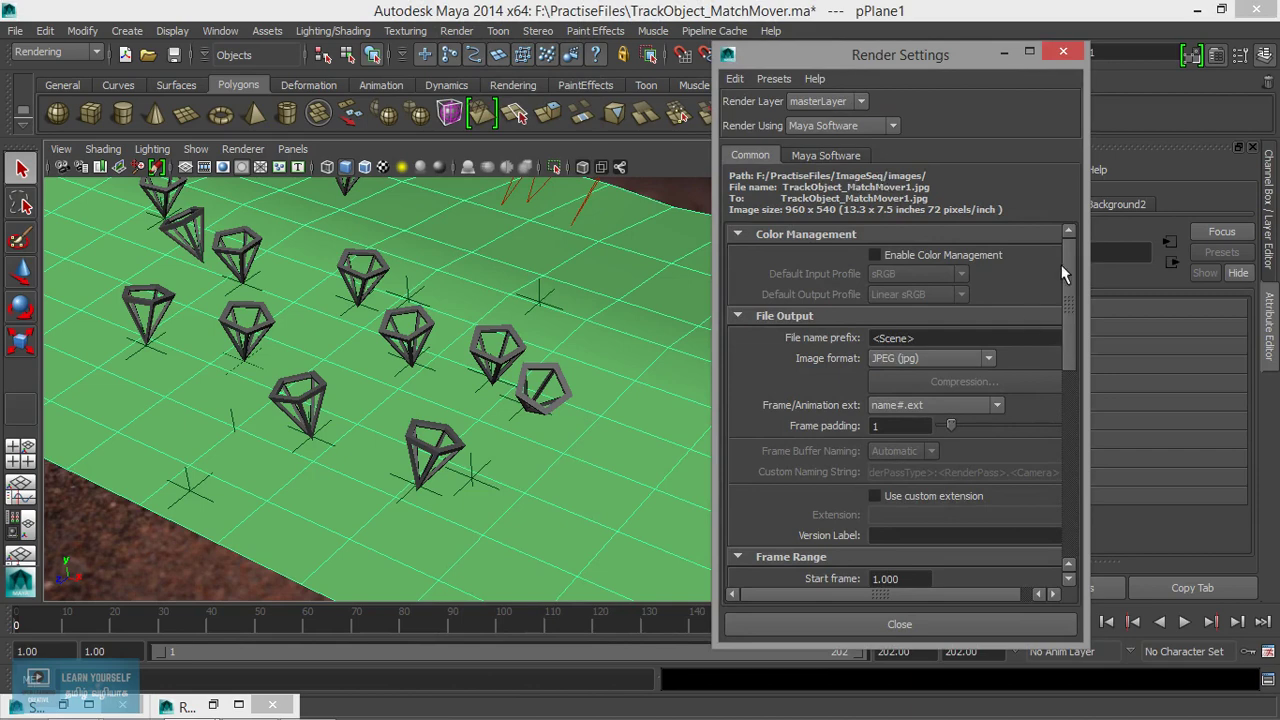
drag(1065, 275, 1068, 306)
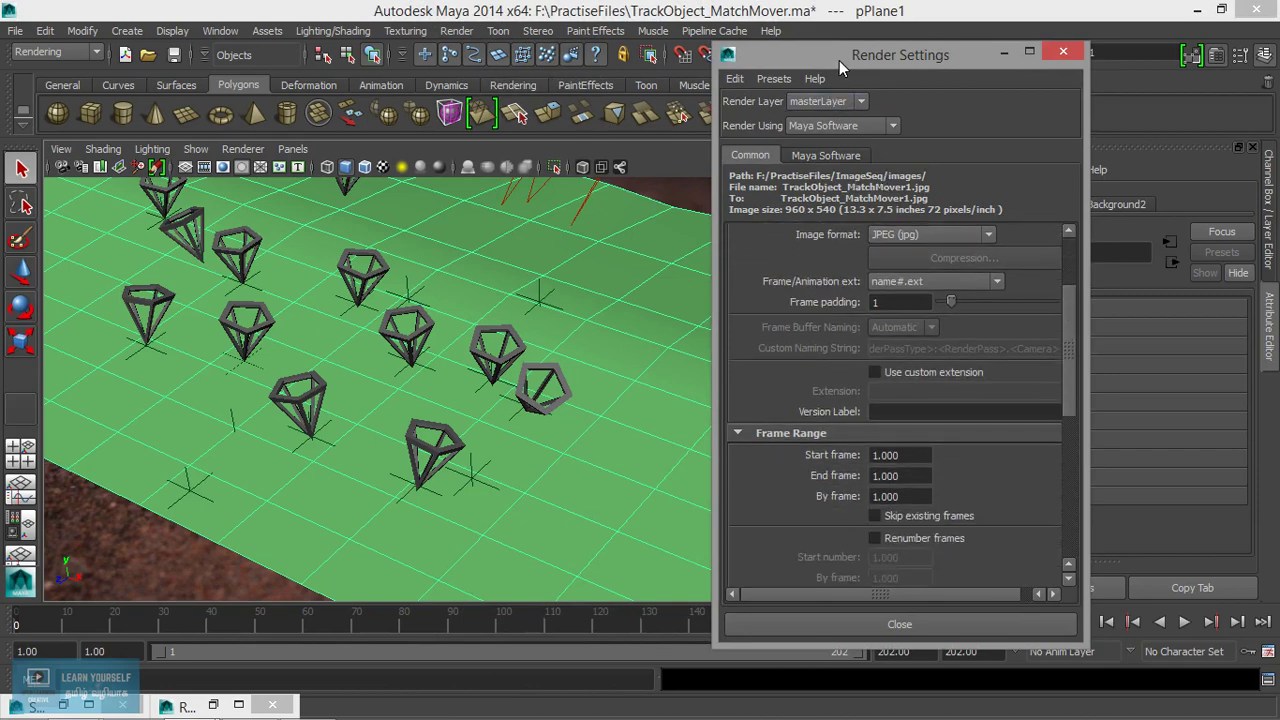
drag(839, 60, 698, 71)
Step: Launch a Maya Software batch render and show the log reporting TrackObject_MatchMover1.jpg at 100%
click(456, 31)
mouse_move(477, 141)
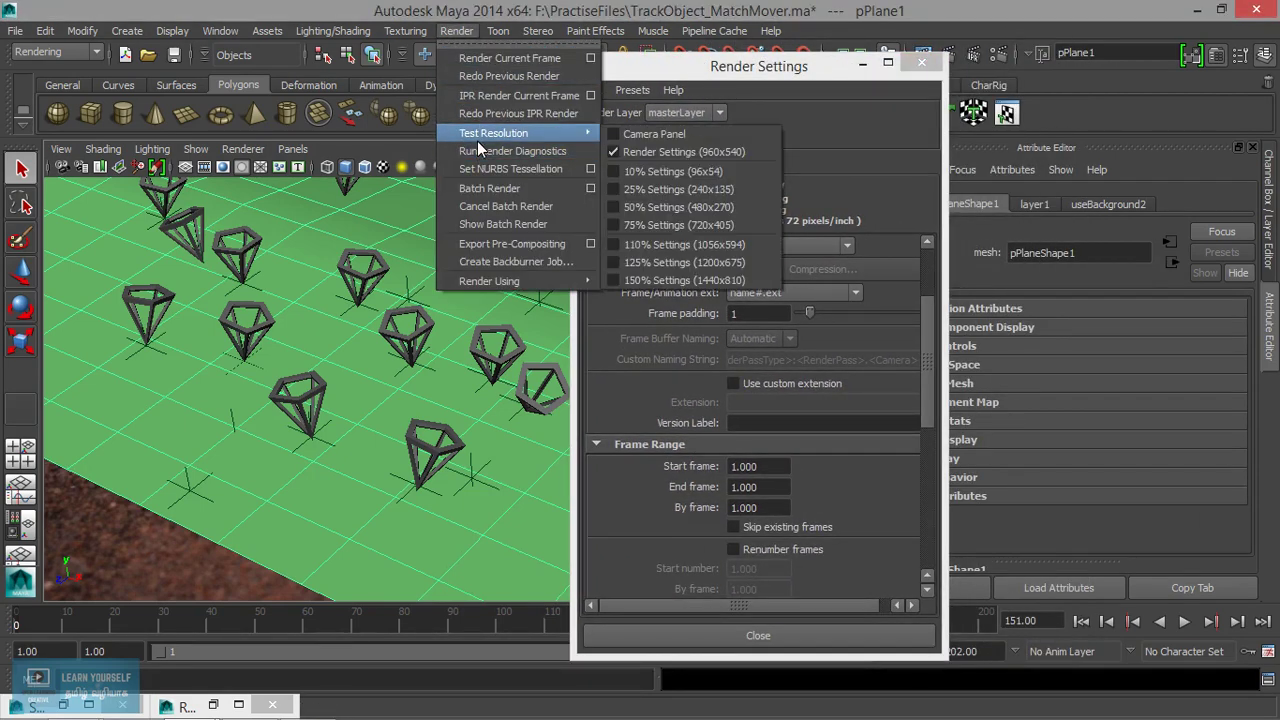
click(489, 188)
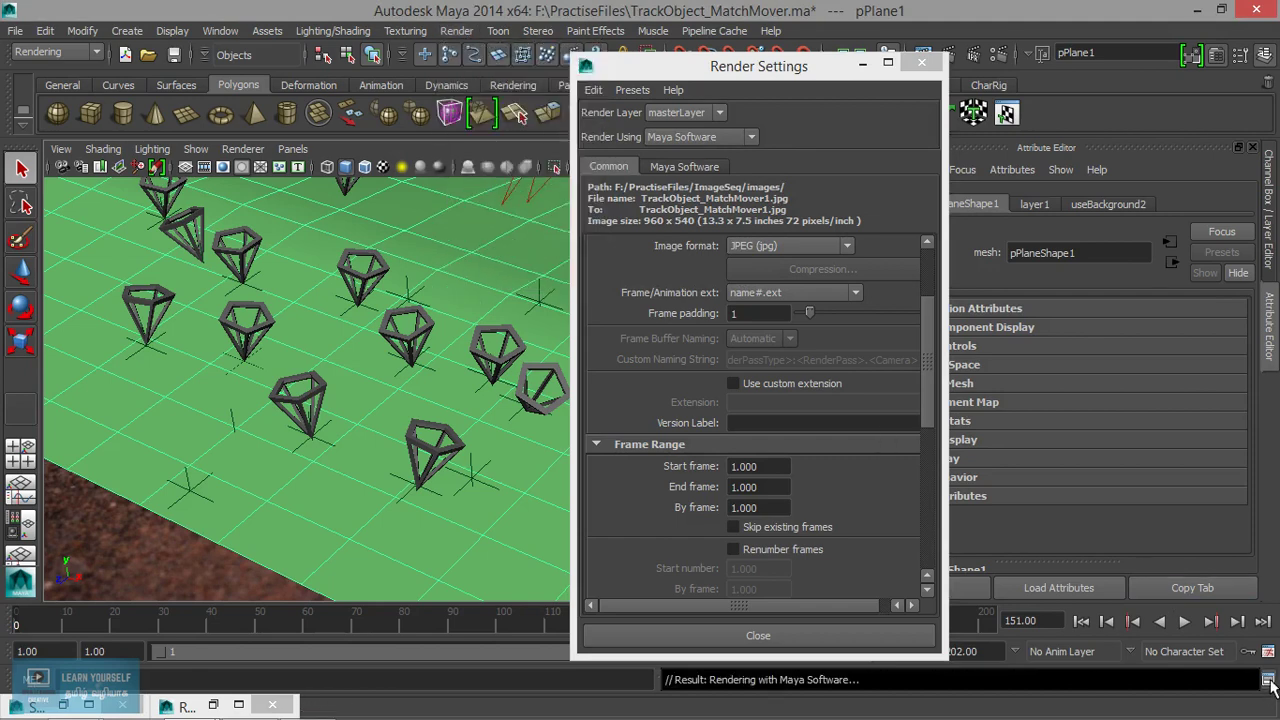
click(1268, 681)
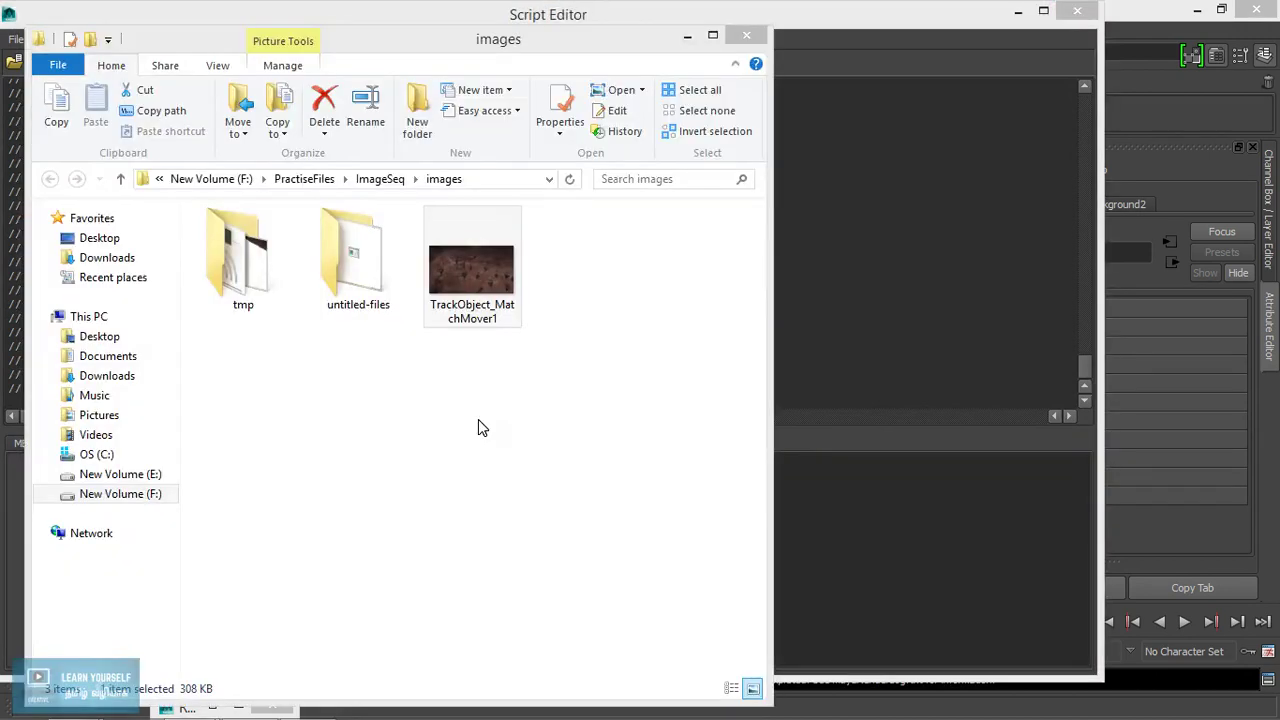
Step: Open TrackObject_MatchMover1.jpg in Photo Viewer to check the pyramids on the rock, then close it
double_click(500, 282)
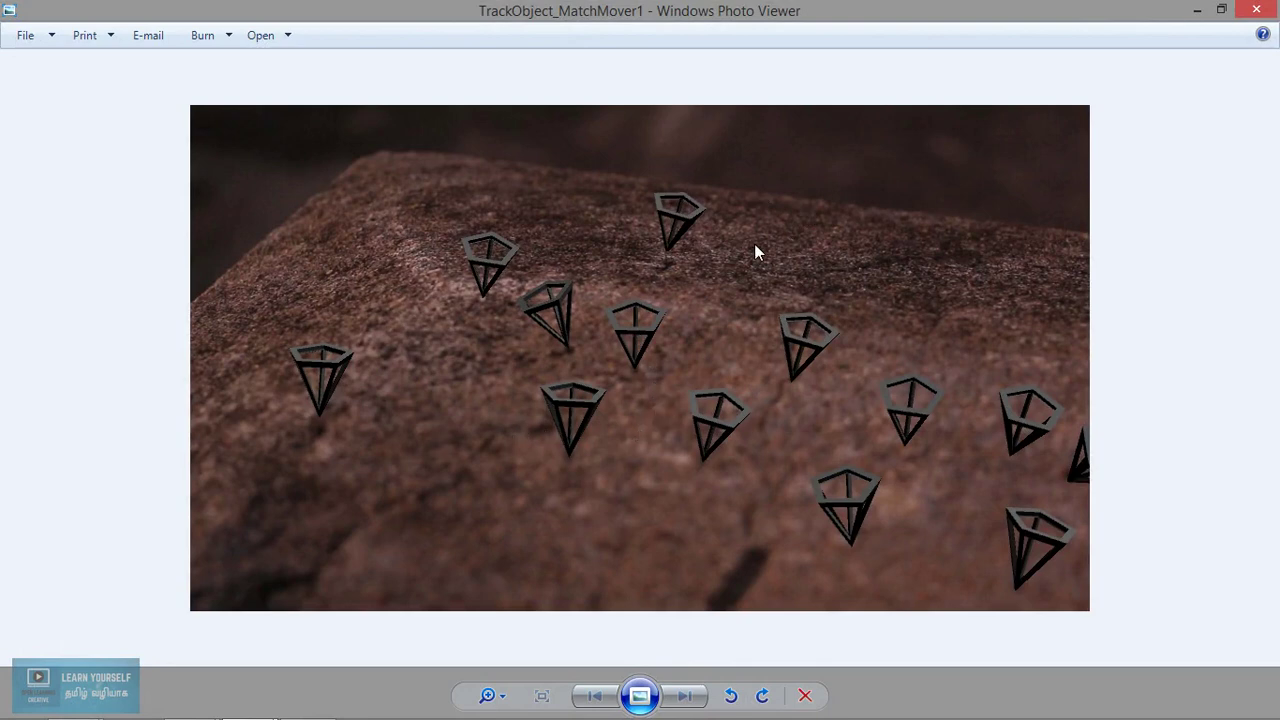
click(1256, 9)
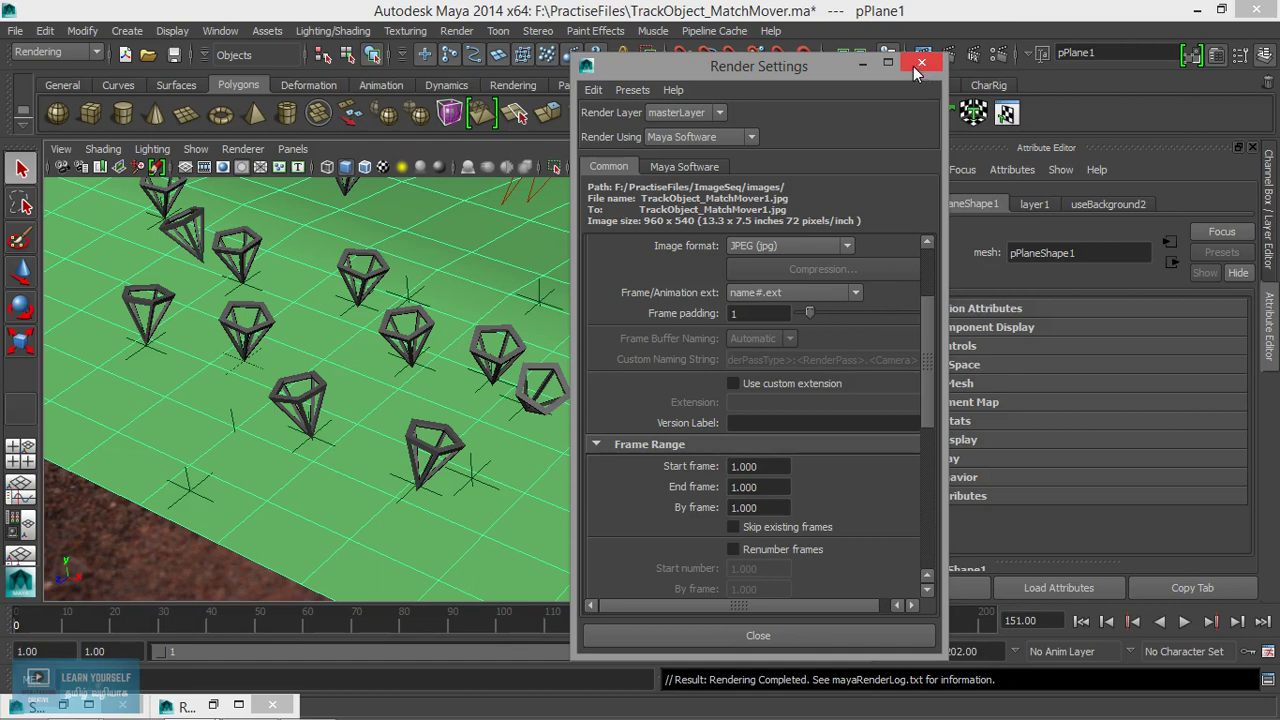
Step: Select directionalLight1, turn off Use Ray Trace Shadows and enable Use Depth Map Shadows at 512 resolution
click(862, 64)
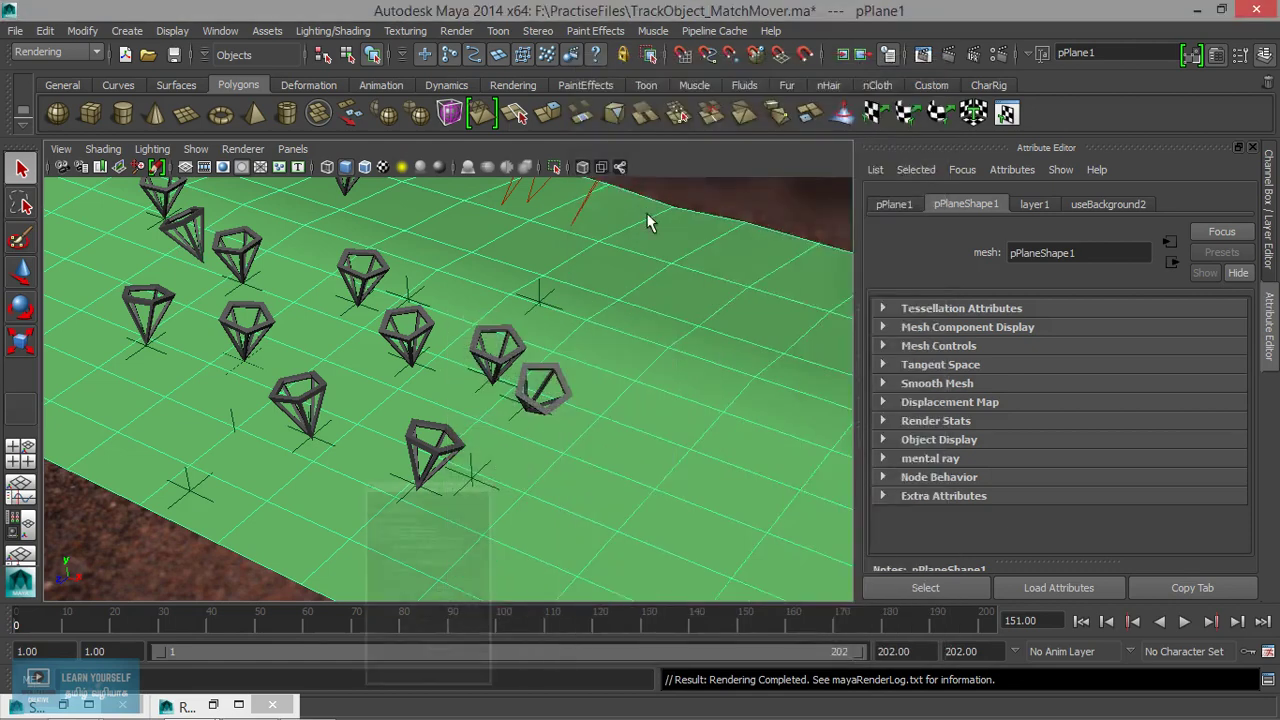
click(591, 200)
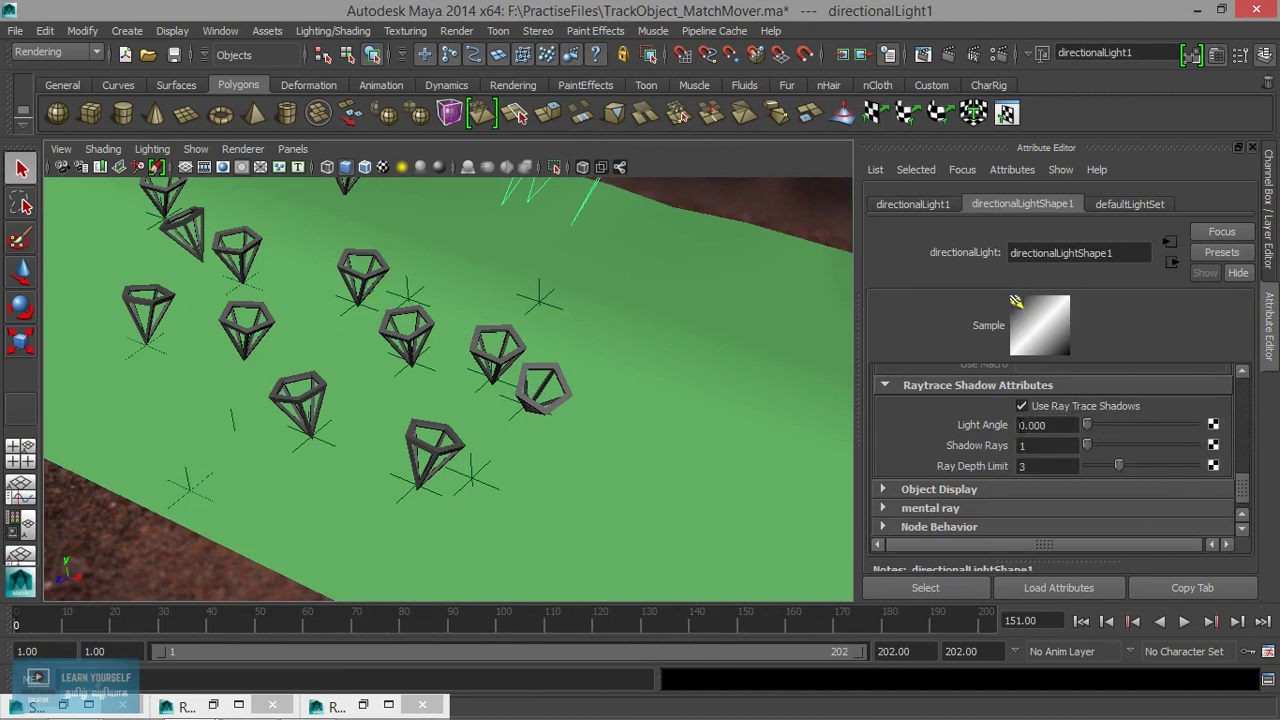
click(1021, 406)
scroll(1022, 435, up, 4)
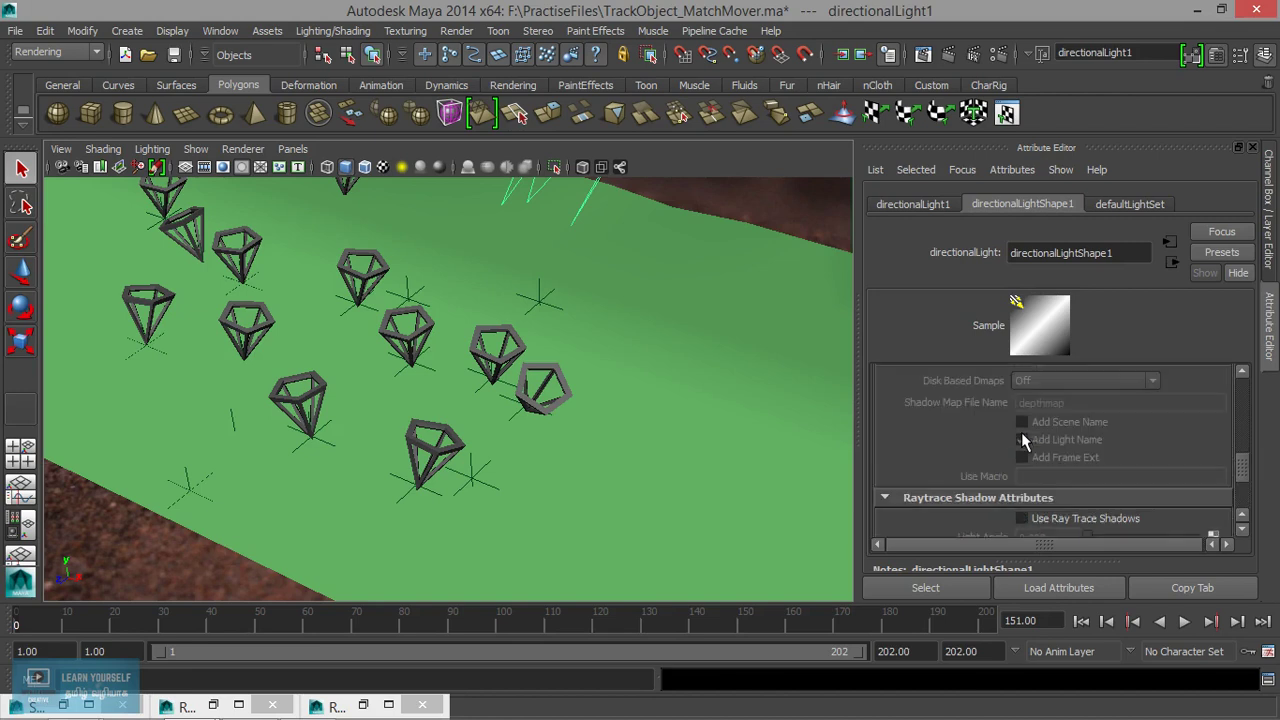
scroll(1022, 437, up, 3)
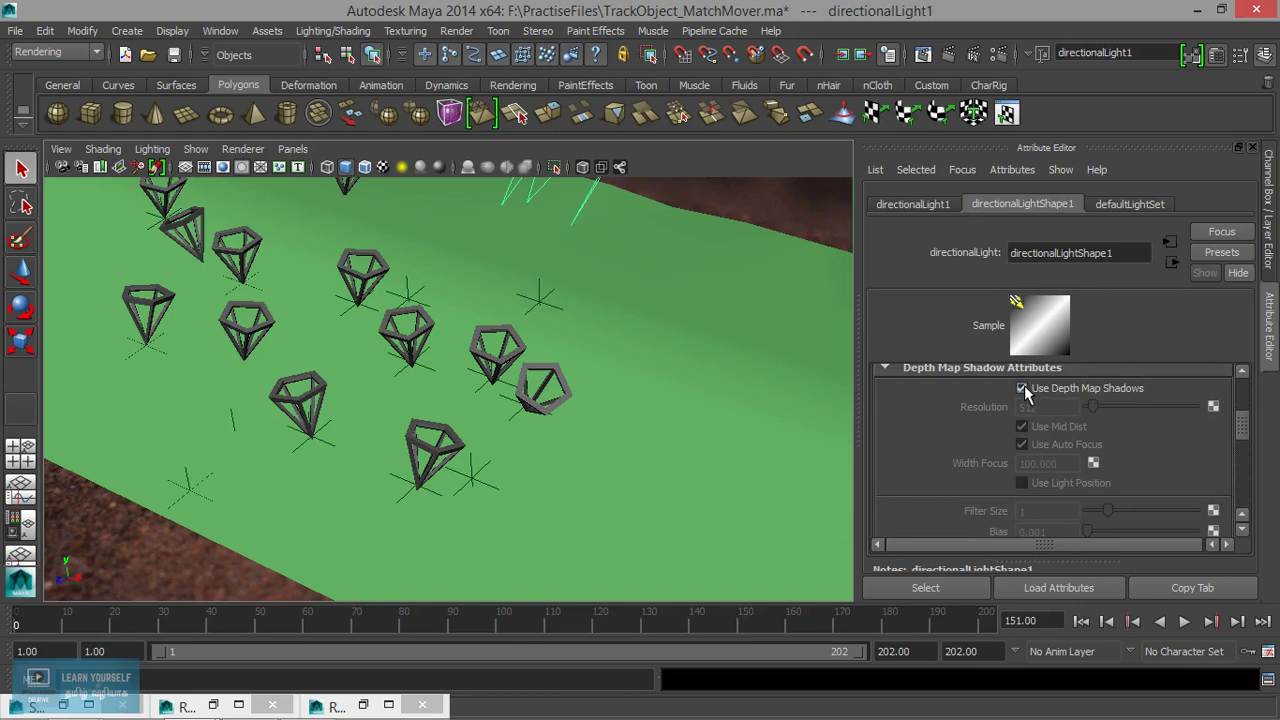
click(1021, 388)
double_click(1030, 407)
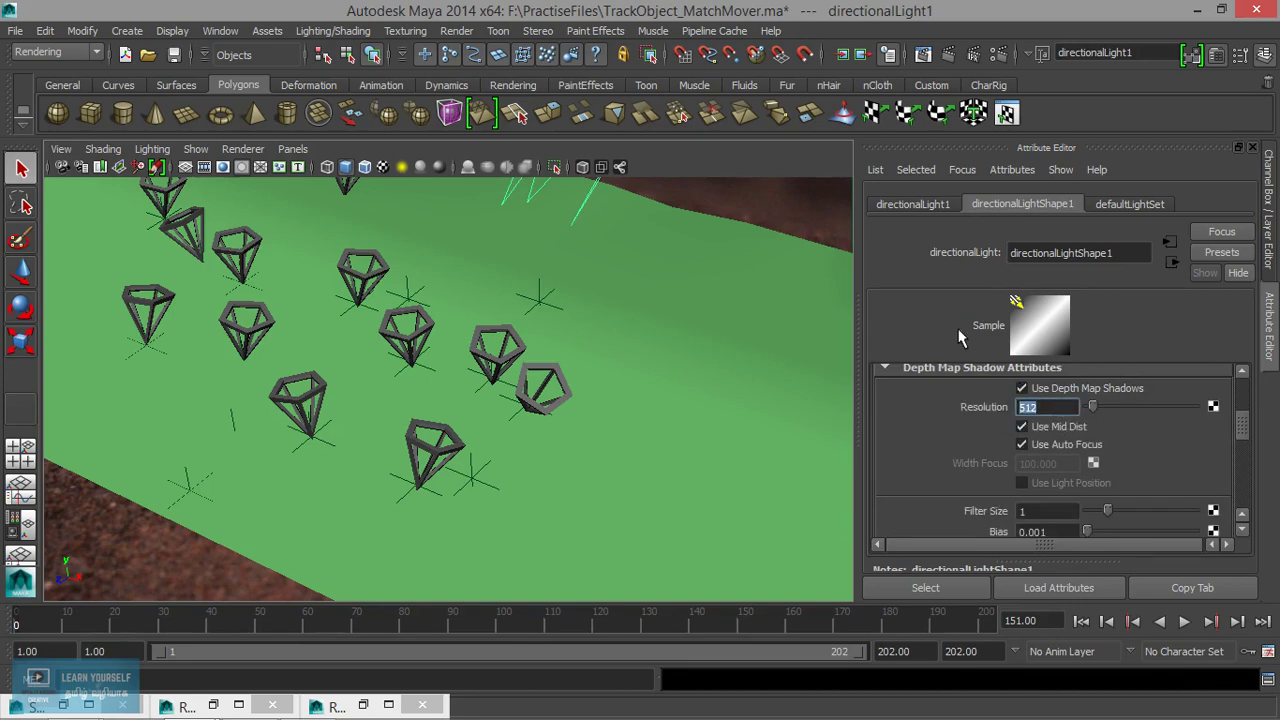
Step: Render the current frame with the depth-map shadows and fit the image in Render View
click(924, 55)
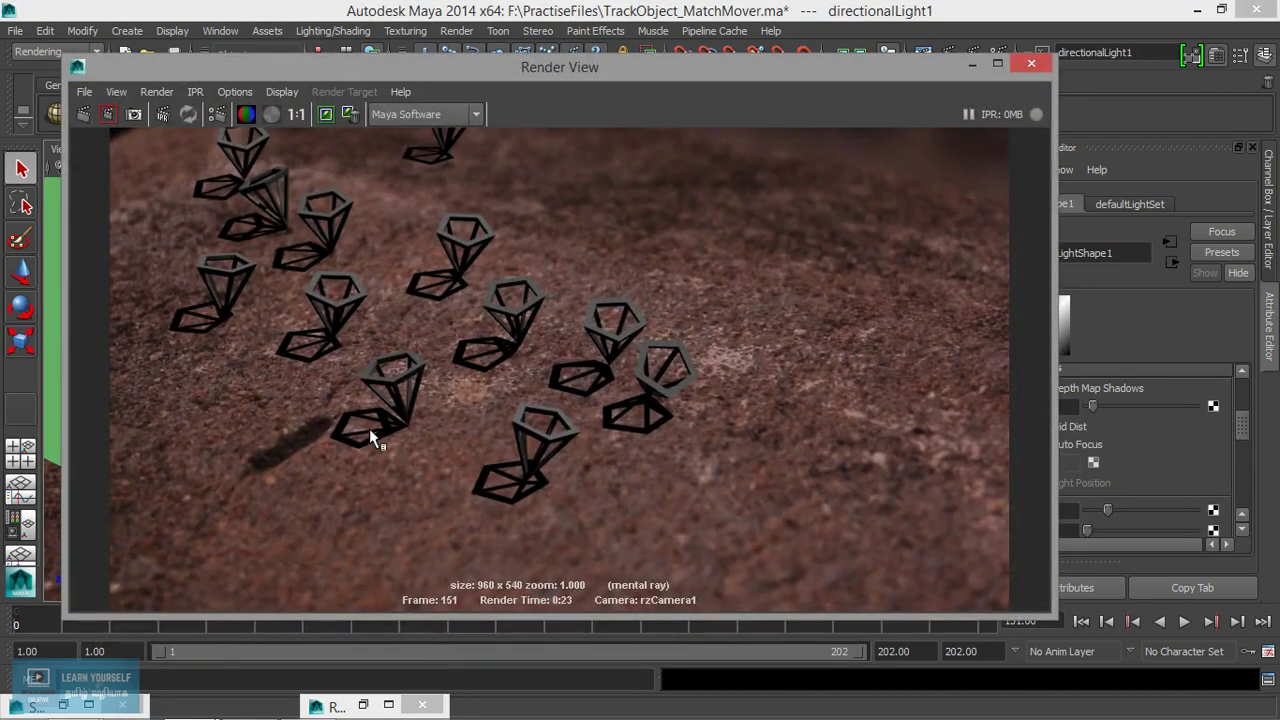
scroll(353, 438, up, 5)
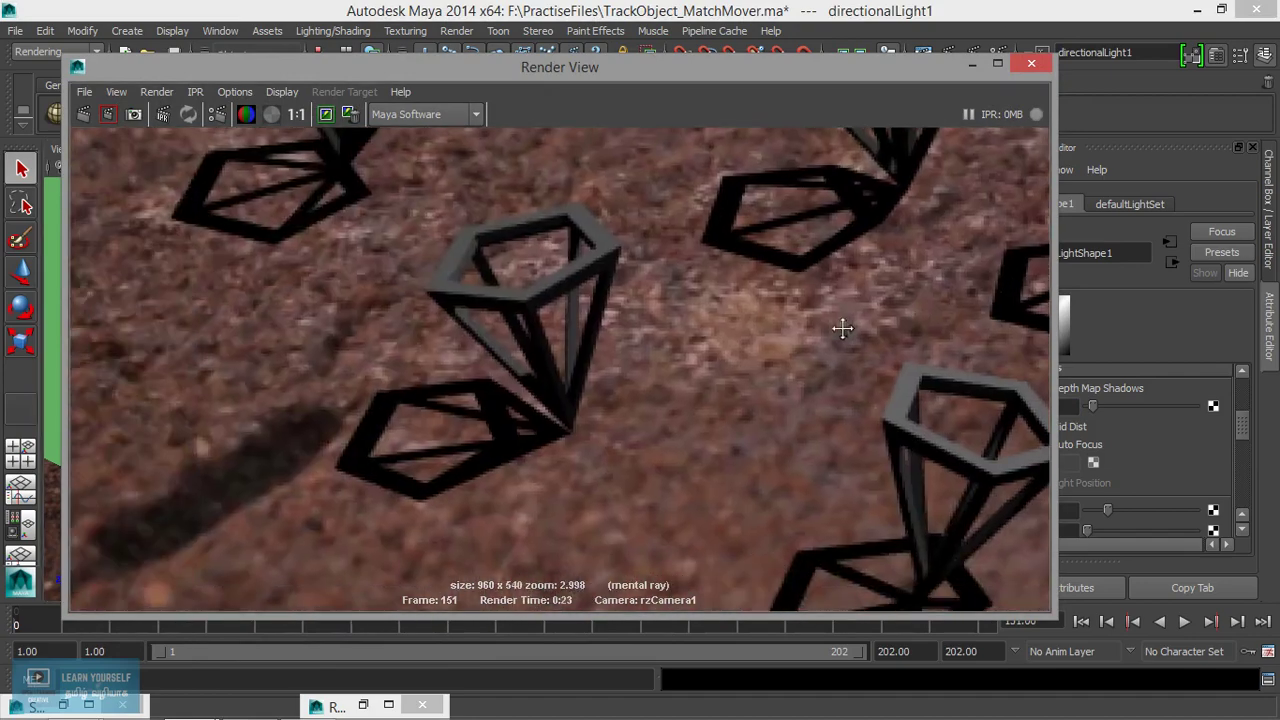
scroll(647, 290, down, 4)
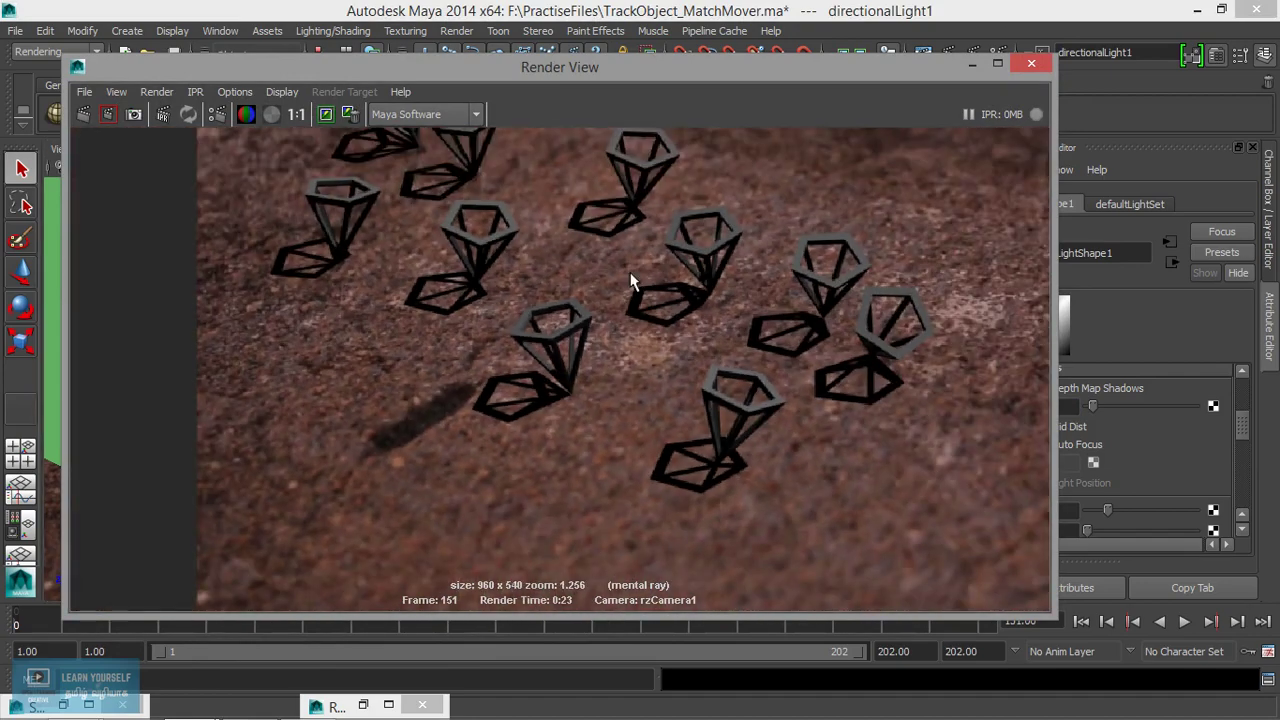
click(325, 114)
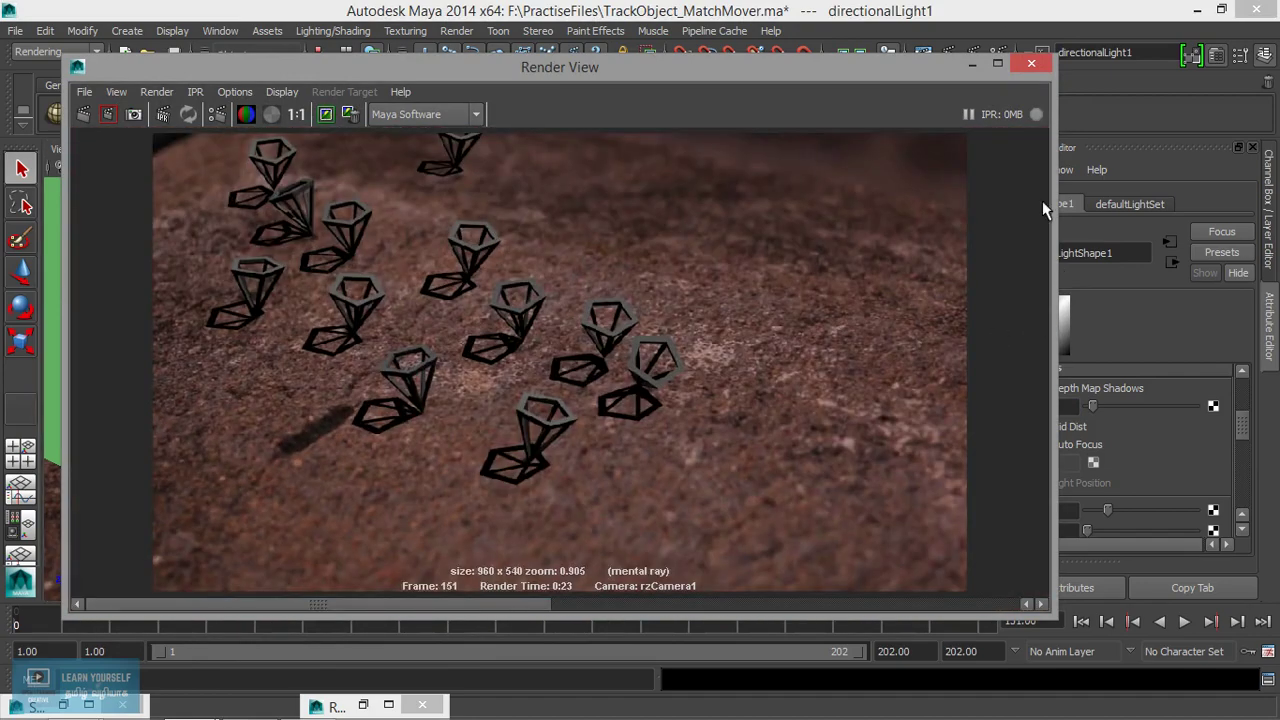
Step: Re-render frame 151 and compare its soft shadows with the earlier sharper-shadow render
click(84, 115)
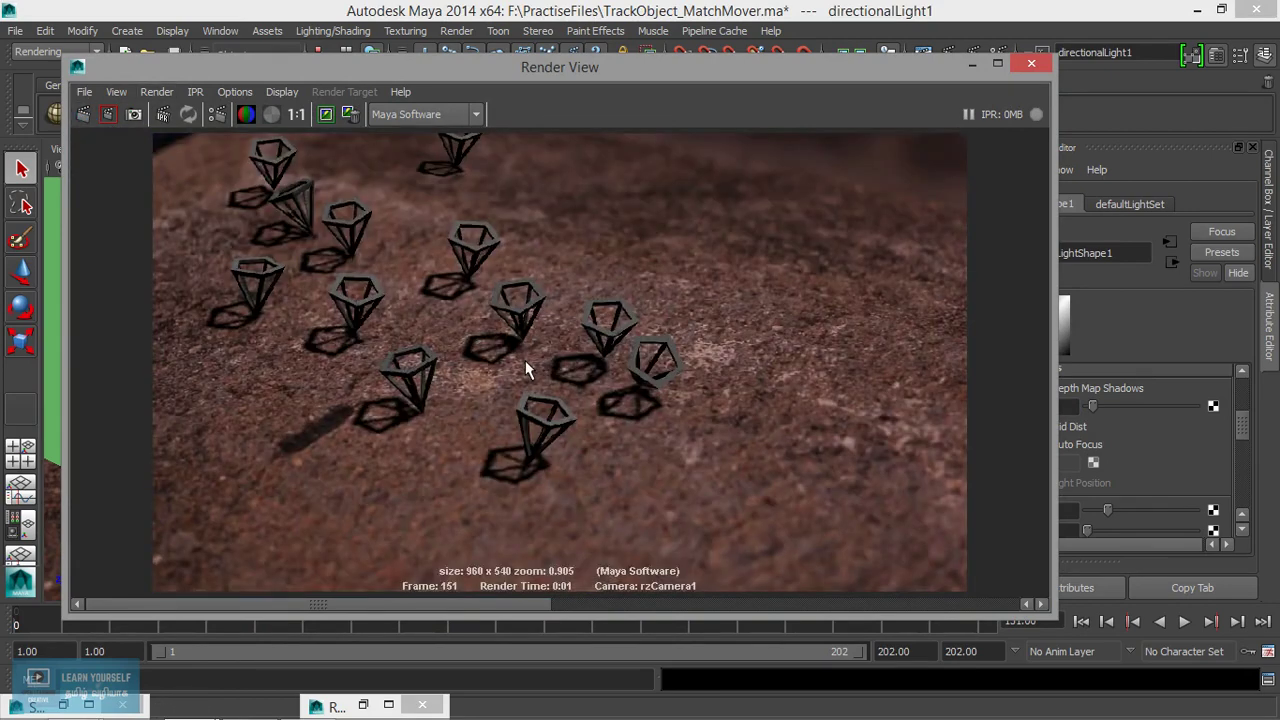
scroll(506, 429, up, 6)
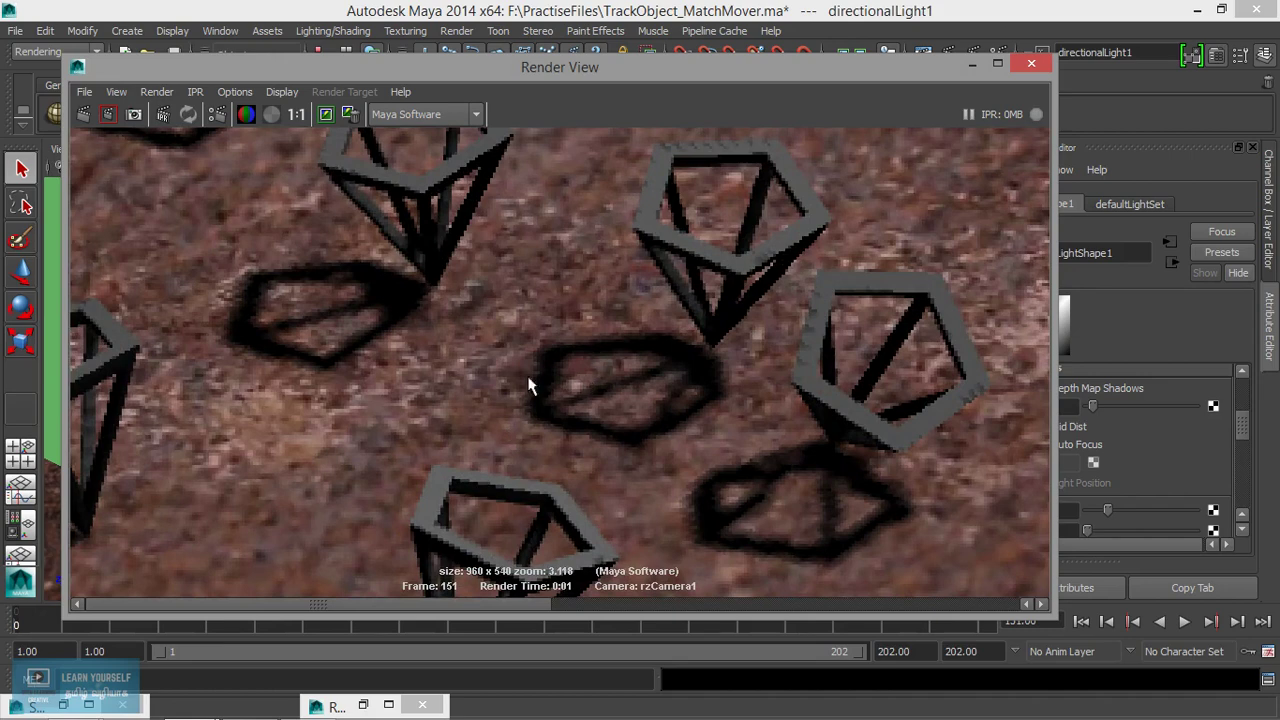
click(651, 607)
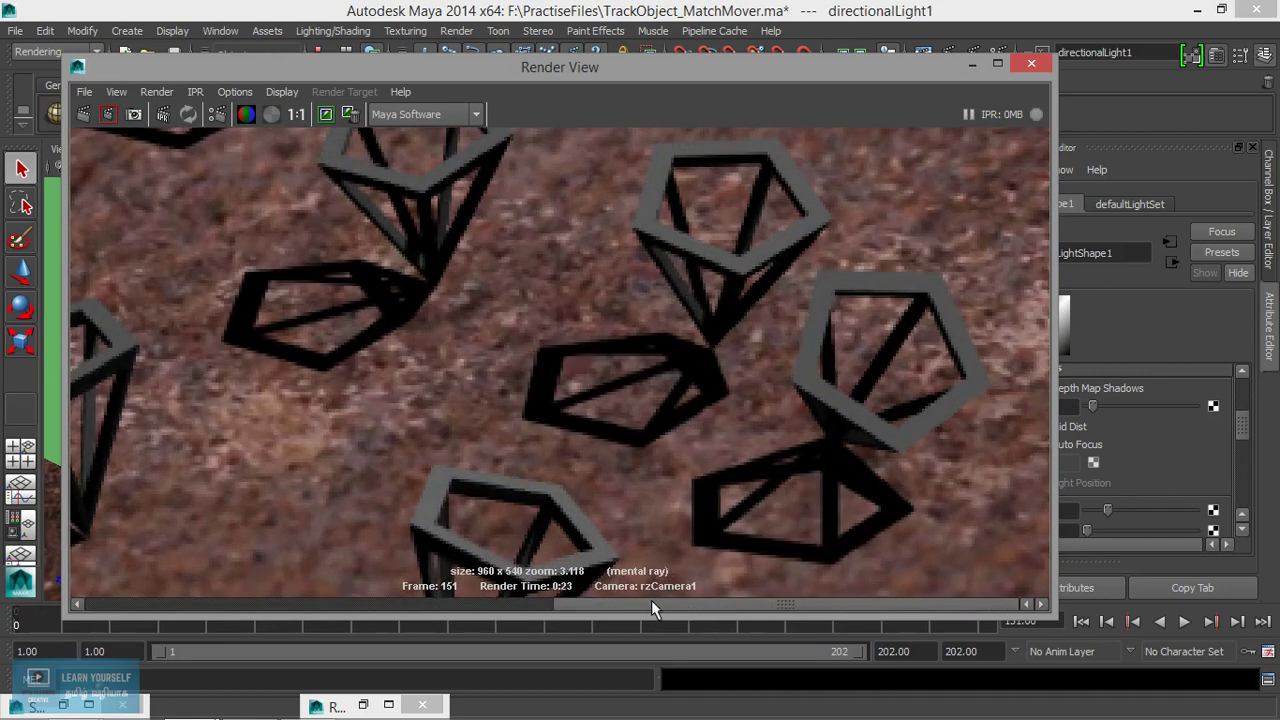
click(489, 604)
click(706, 607)
click(500, 607)
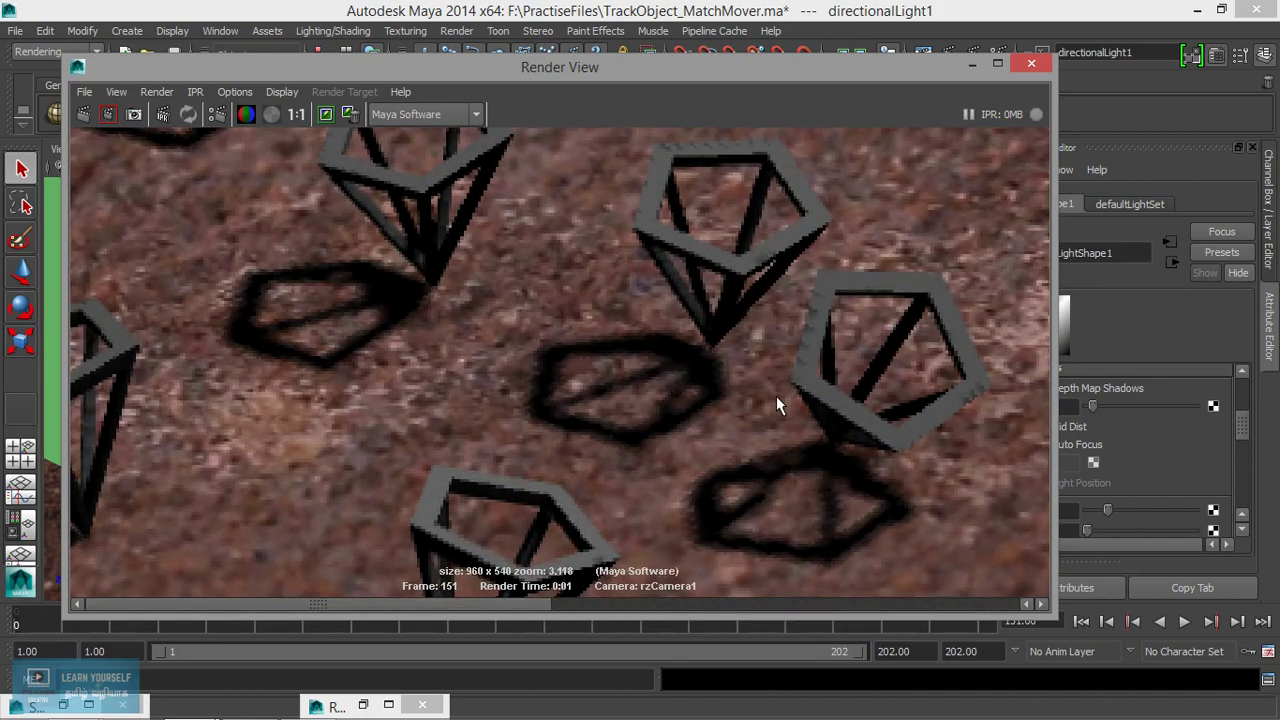
click(972, 66)
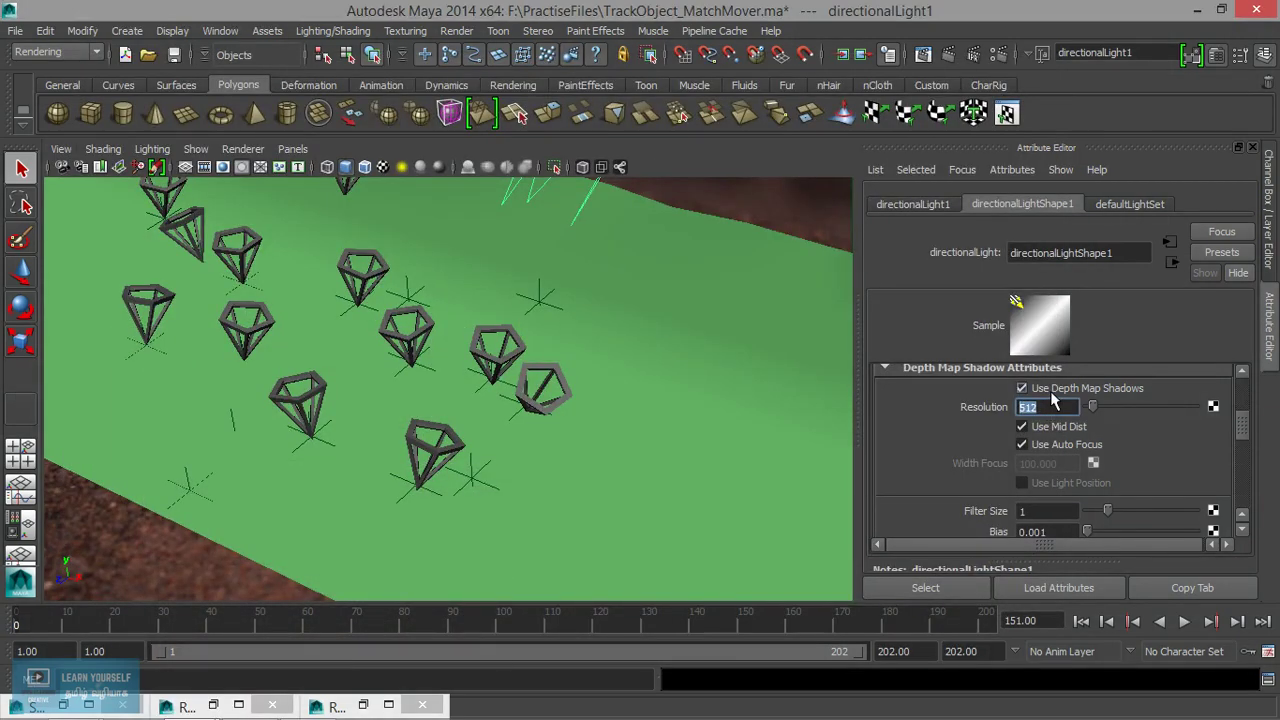
Step: Raise the depth map resolution to 1024 and re-render frame 151 to inspect the crisper pyramid shadows
text(1024)
click(923, 54)
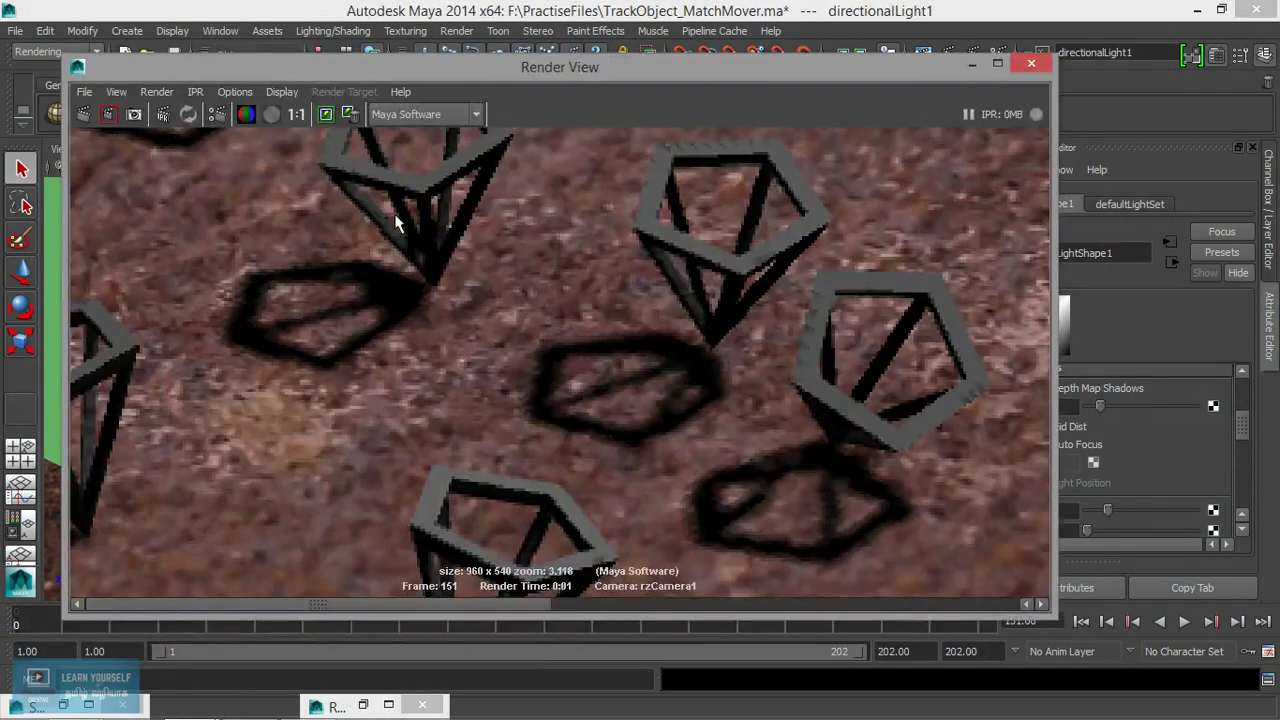
click(85, 115)
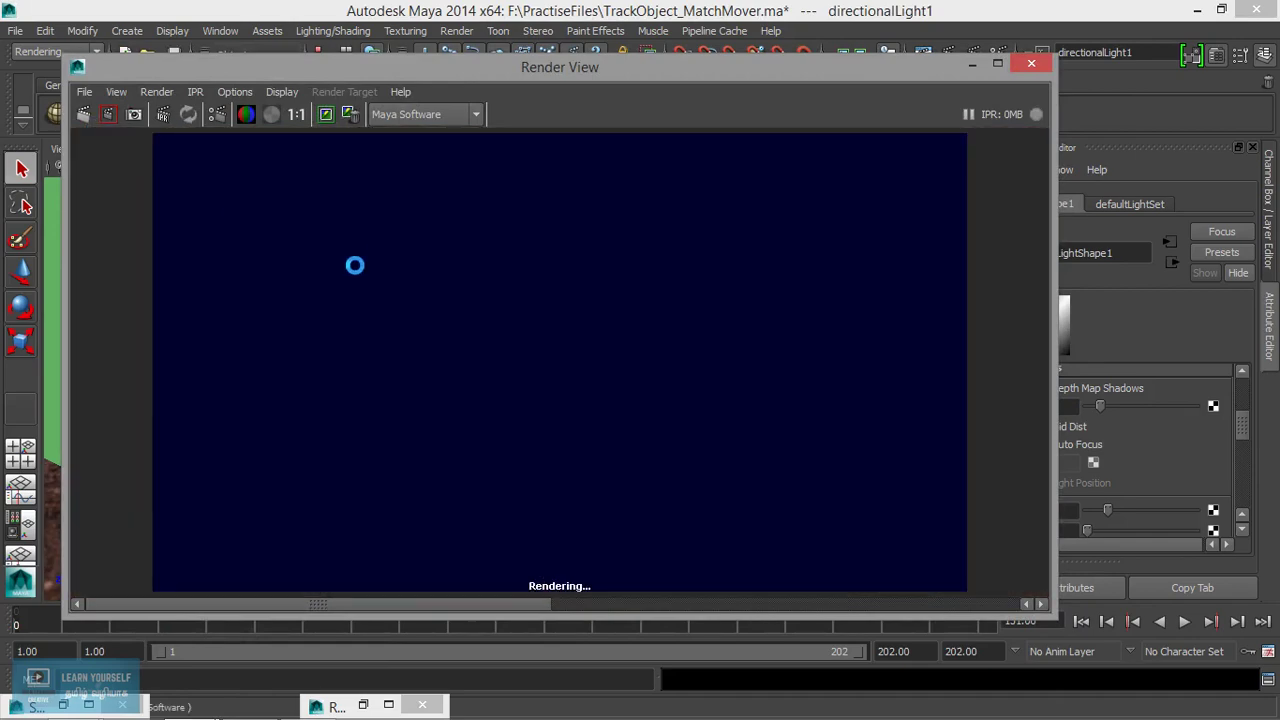
scroll(461, 401, up, 5)
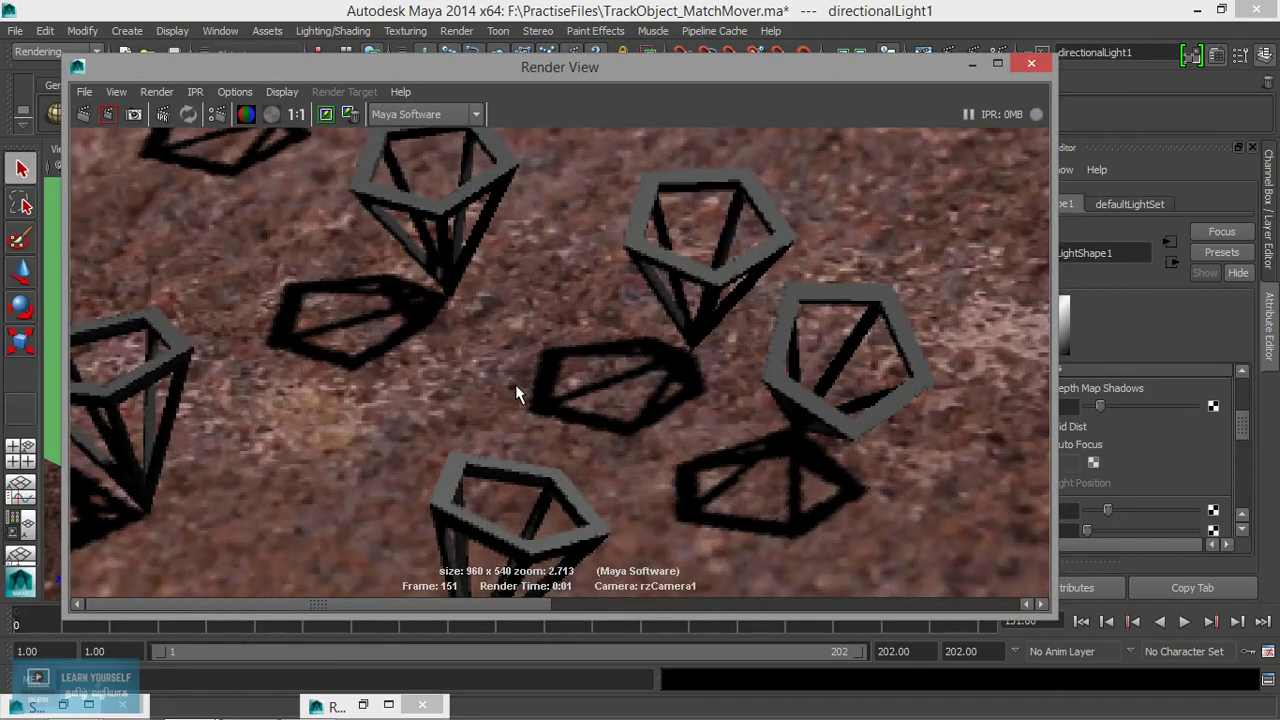
scroll(521, 397, down, 4)
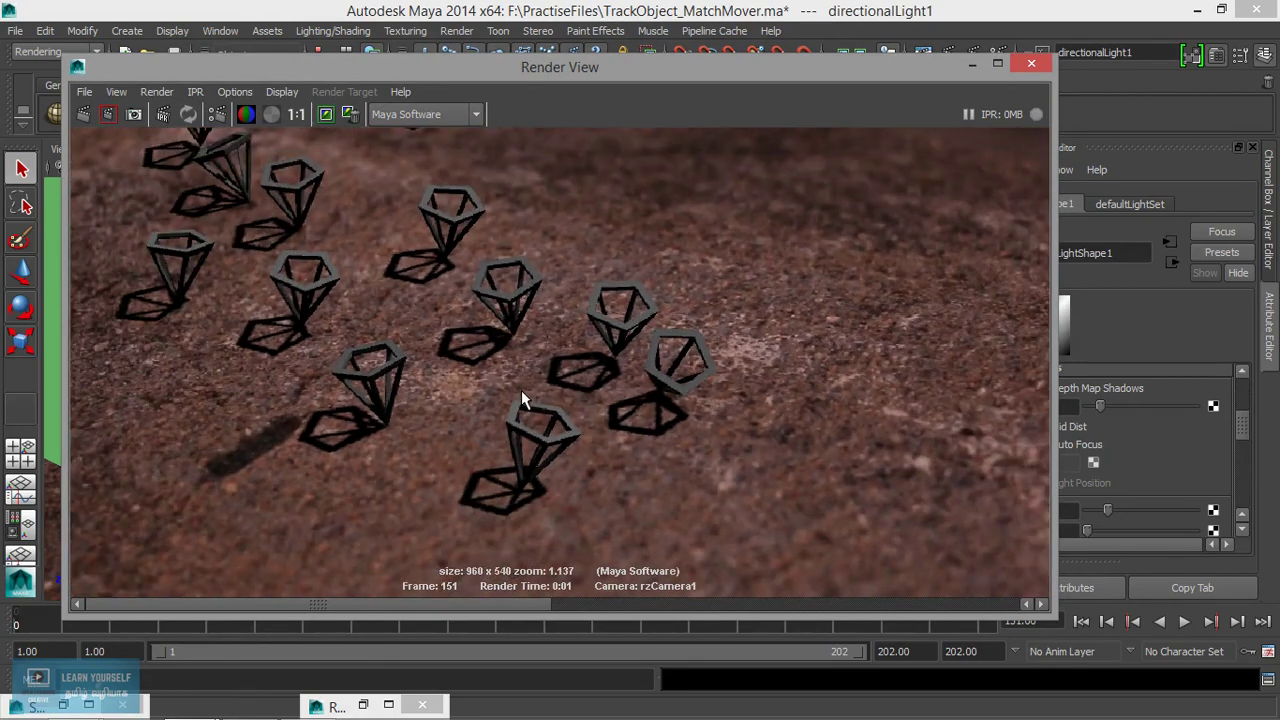
scroll(672, 410, down, 2)
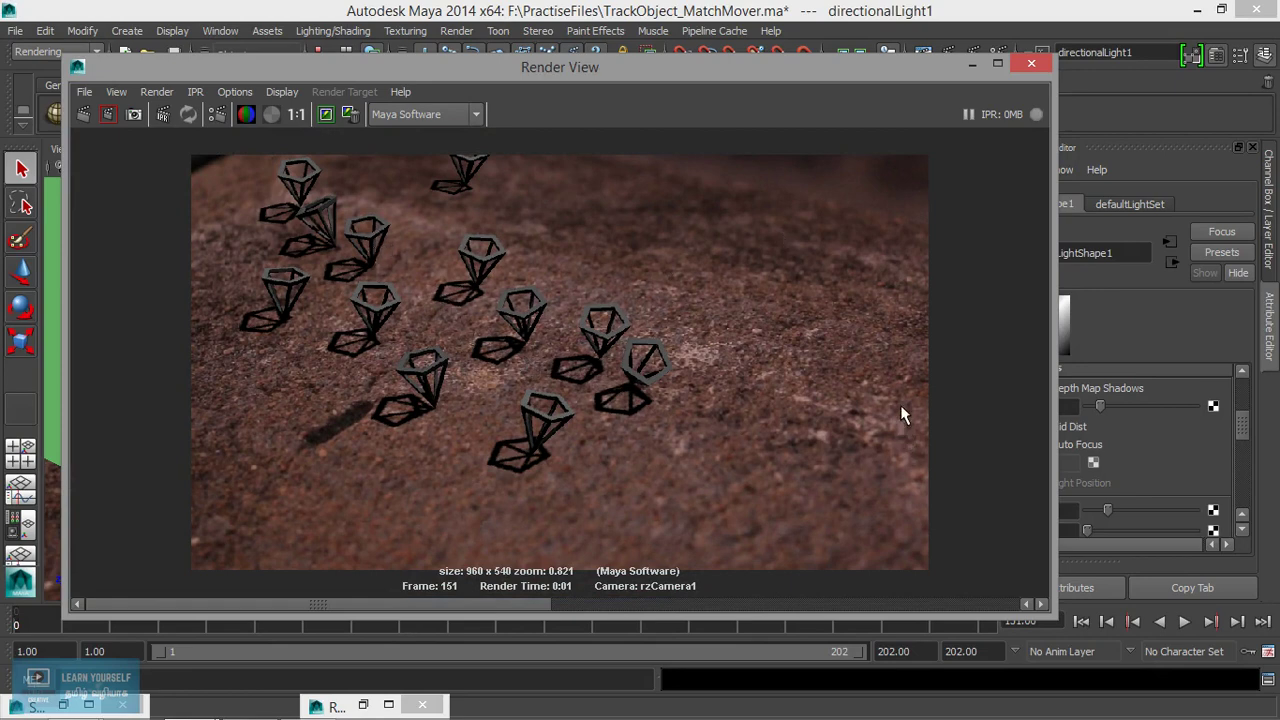
click(1031, 63)
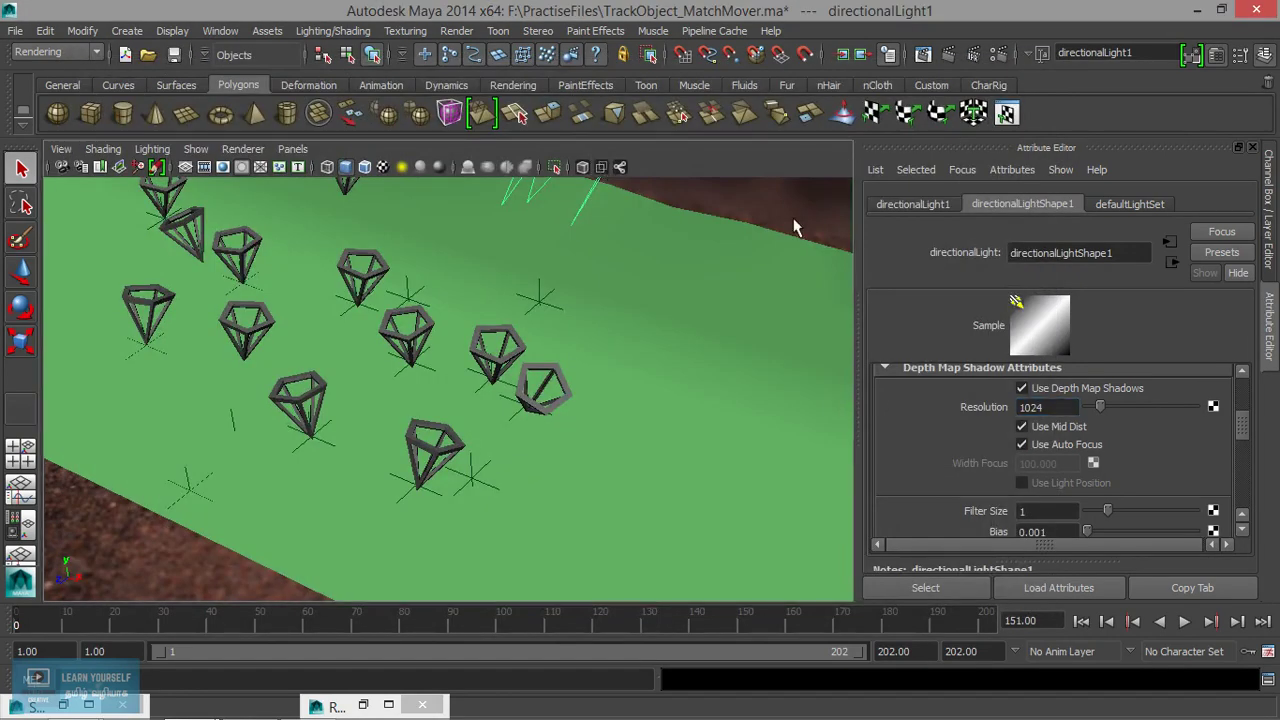
Step: Change the Render Settings end frame to 202 so frames 1–202 render
click(1001, 55)
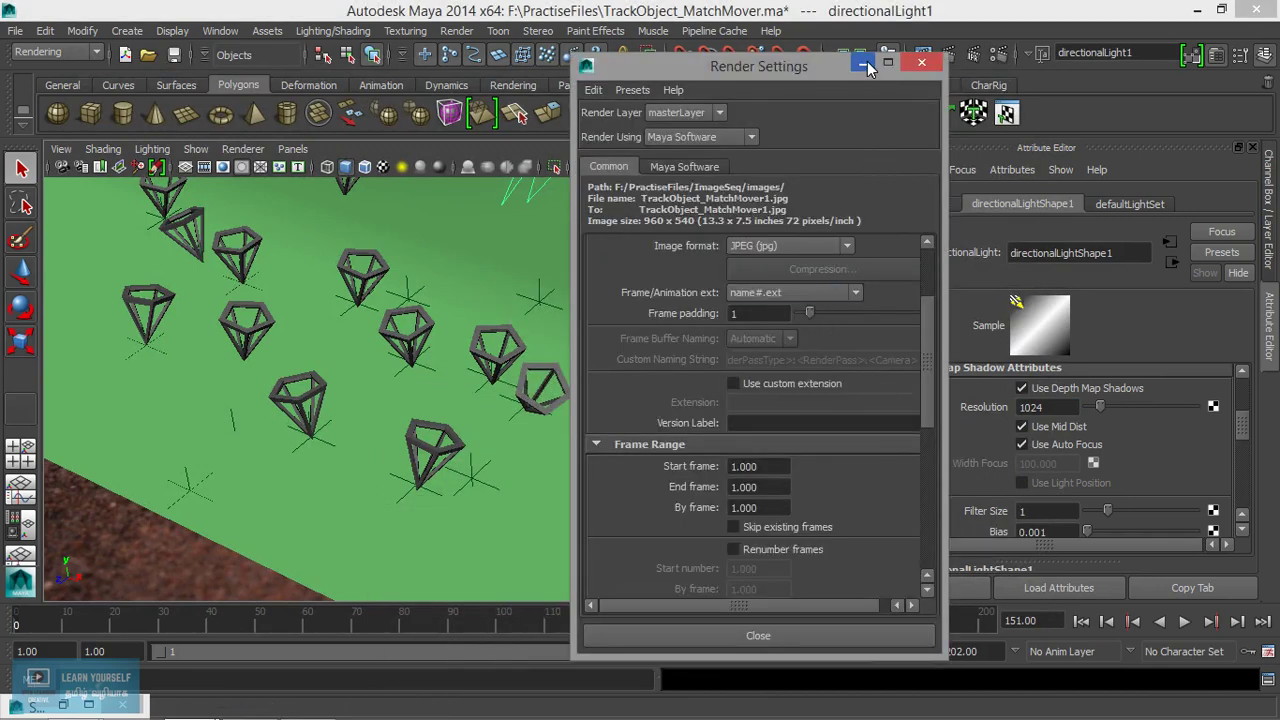
drag(802, 66, 695, 45)
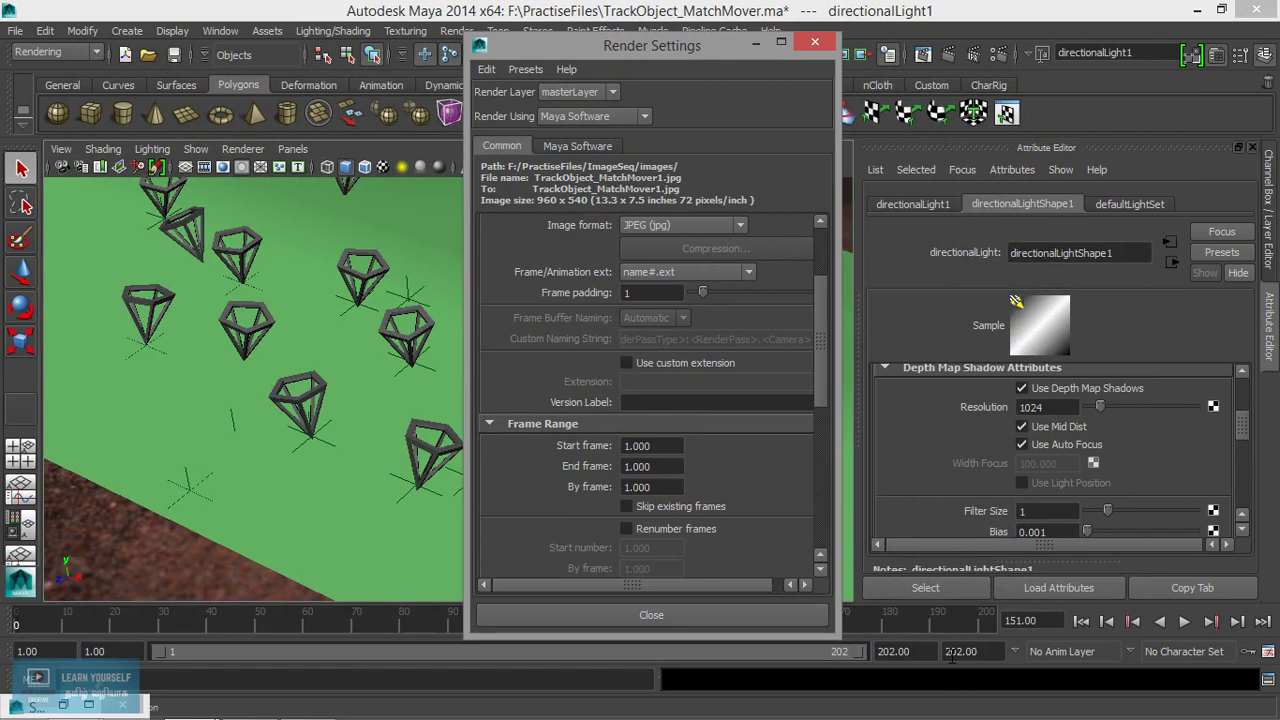
double_click(670, 467)
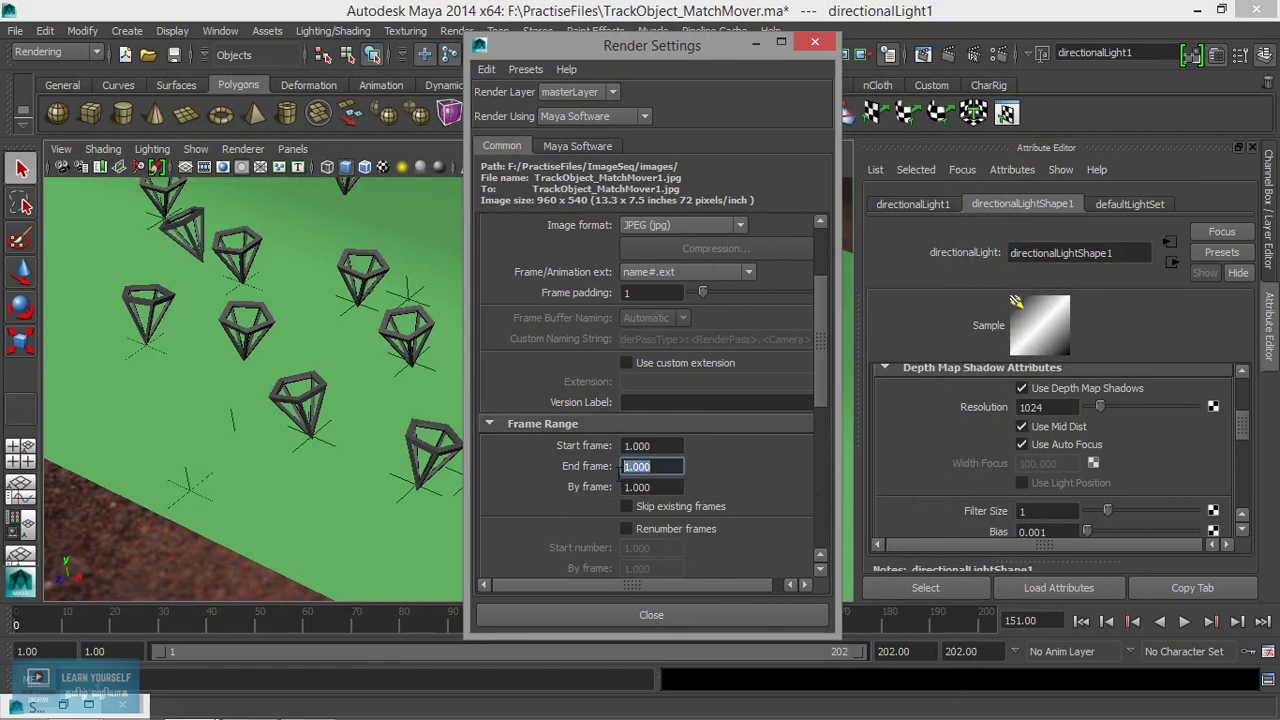
text(202)
key(Return)
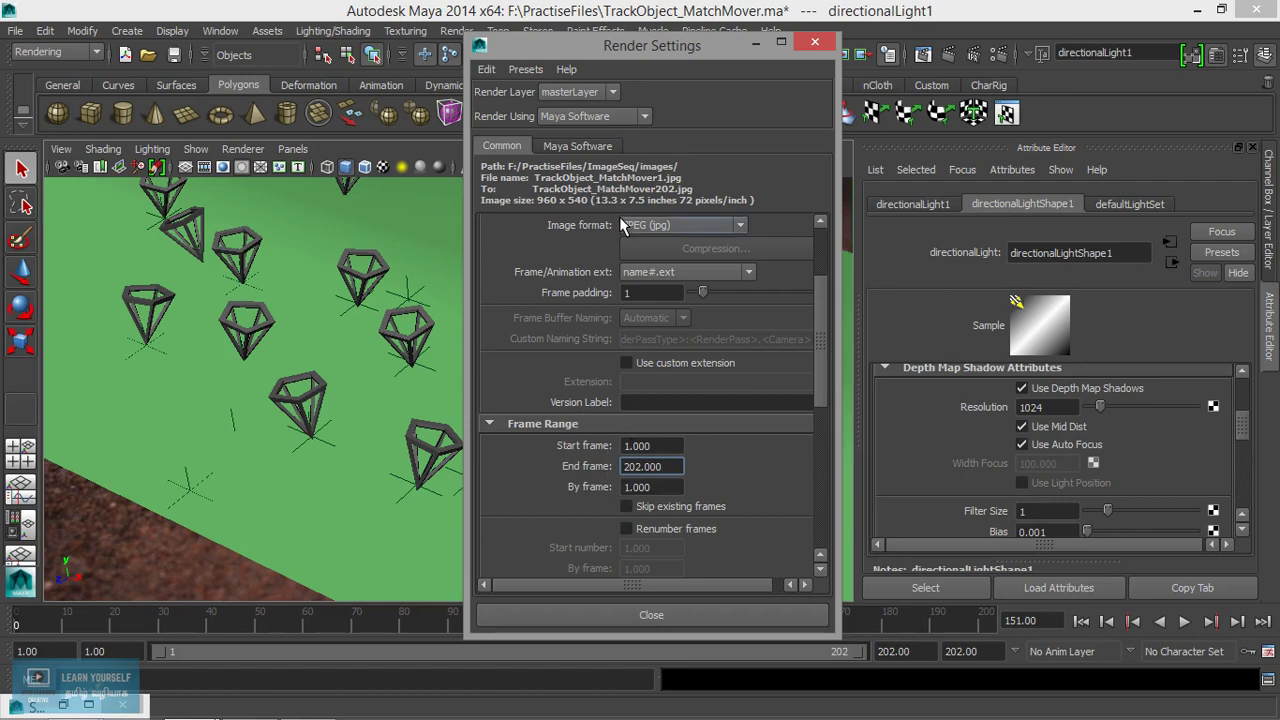
click(755, 45)
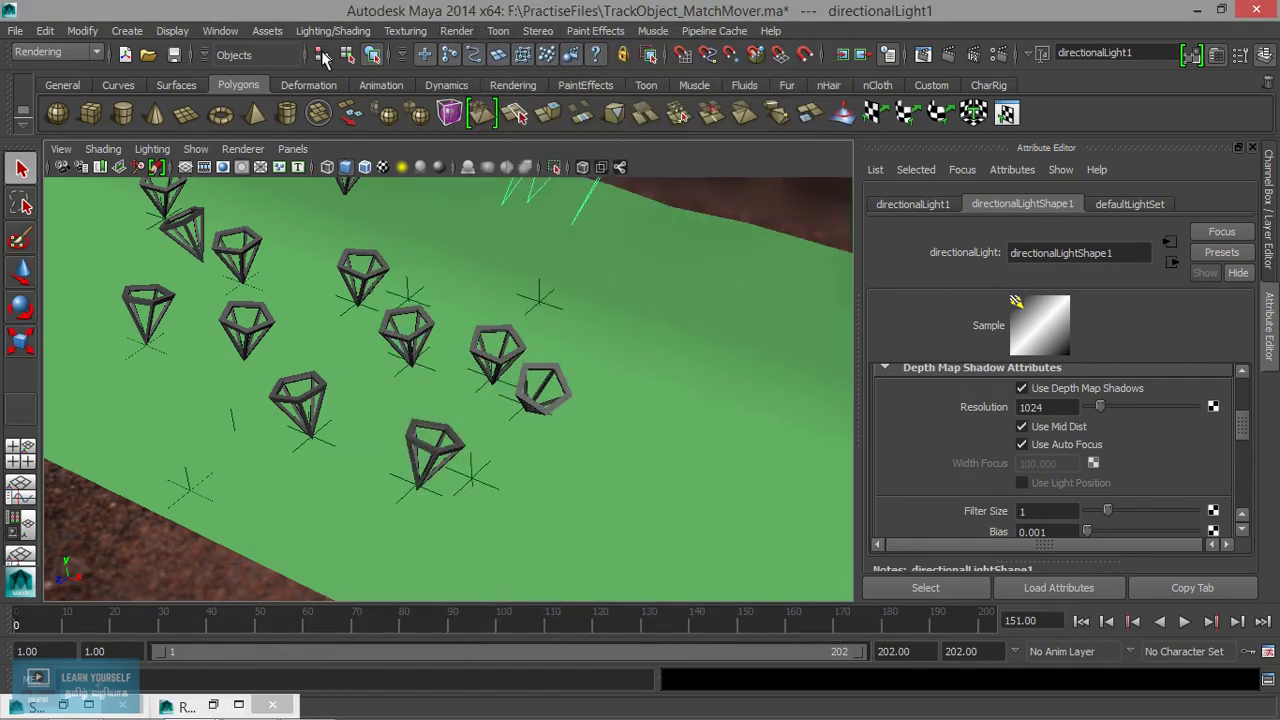
Step: Batch render frames 1–202, monitor progress in the Script Editor, and open TrackObject_MatchMover3.jpg
click(457, 31)
click(489, 188)
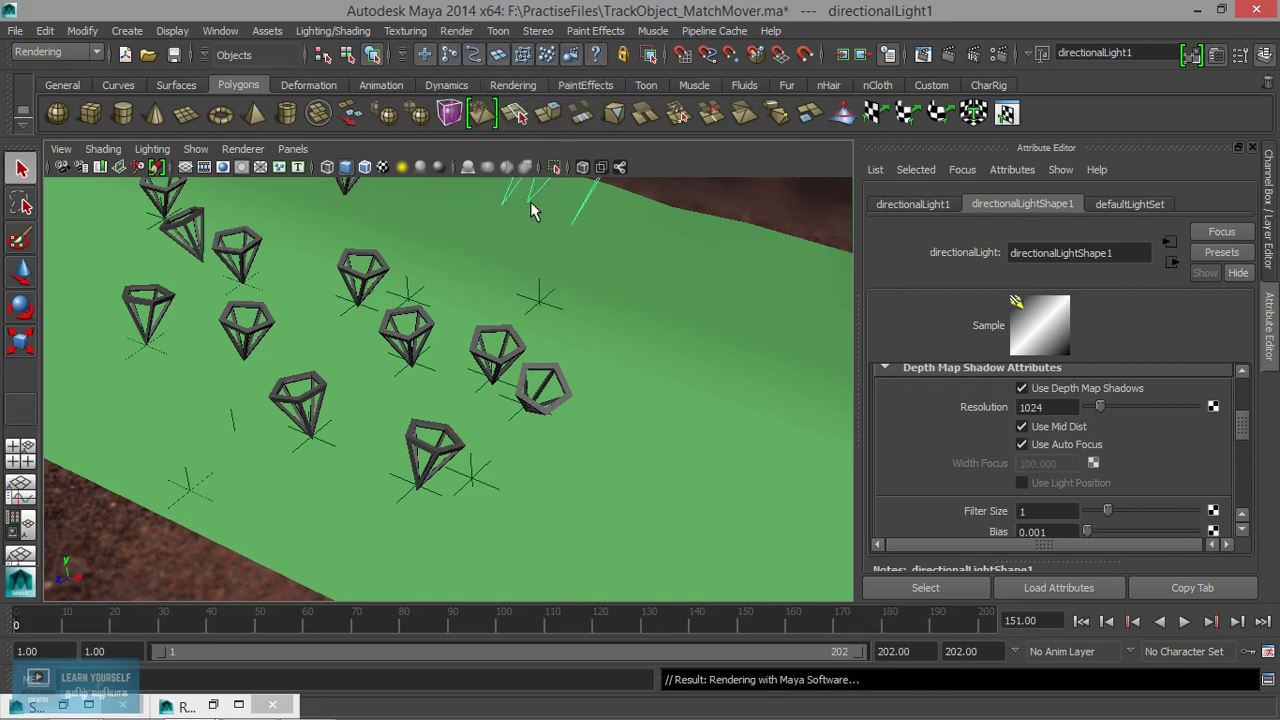
click(1266, 680)
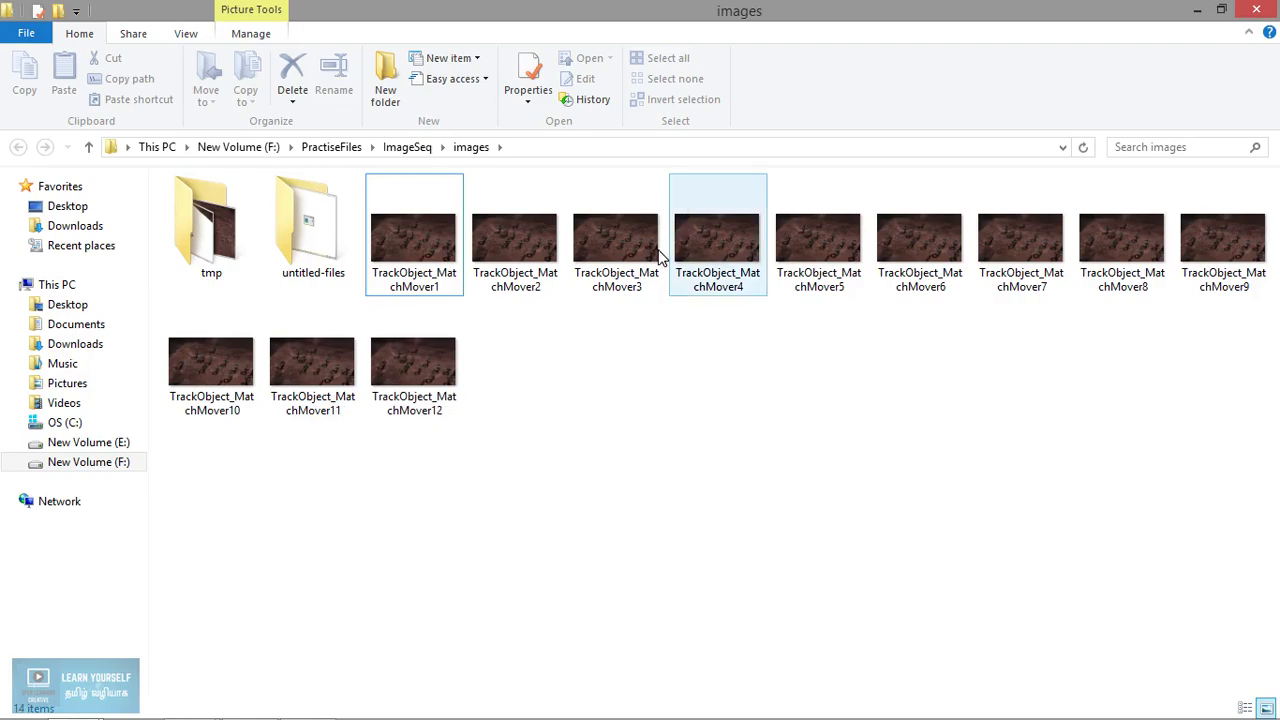
double_click(577, 272)
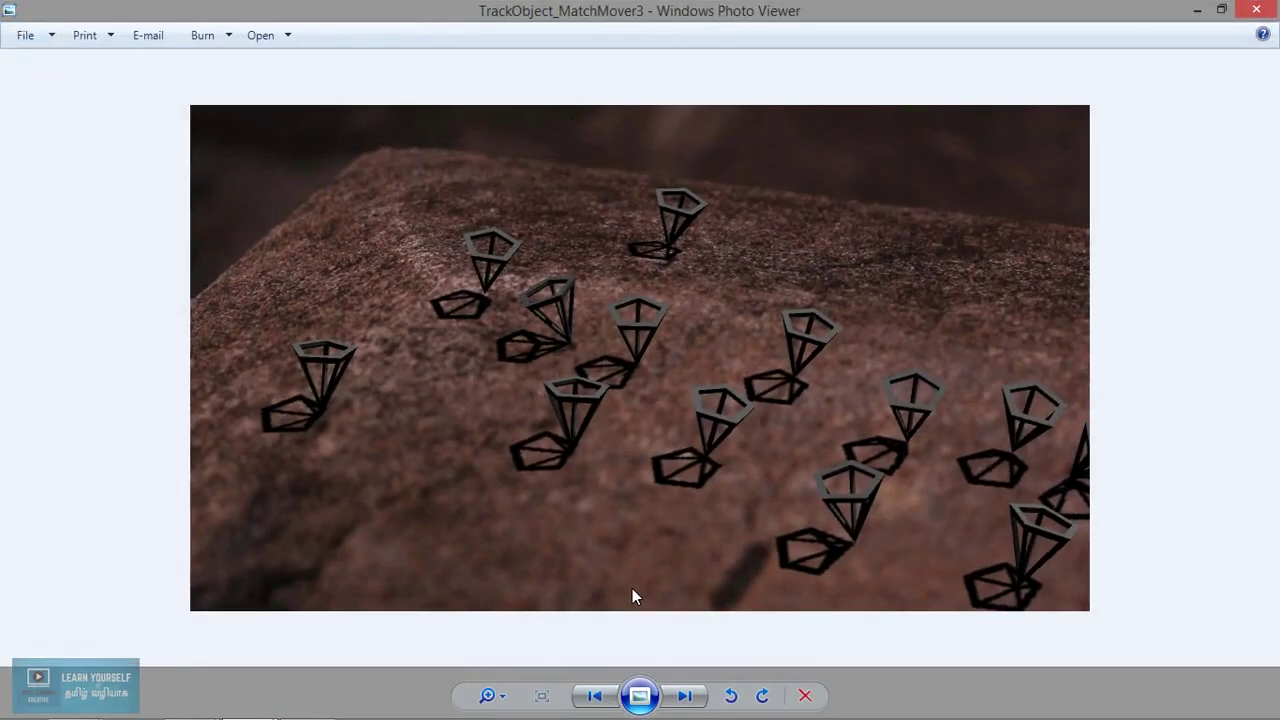
Step: Step forward through the rendered frames to TrackObject_MatchMover9, then close Windows Photo Viewer
click(685, 700)
click(685, 702)
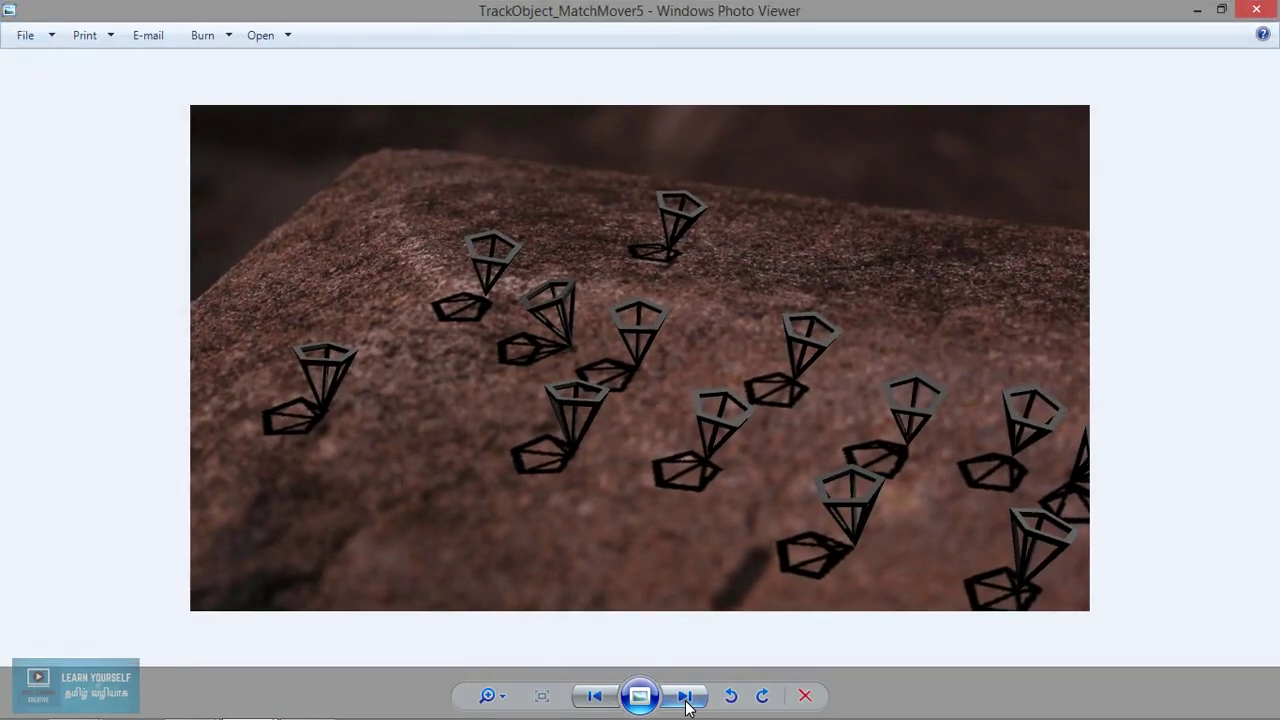
click(685, 700)
click(685, 700)
click(685, 700)
click(685, 700)
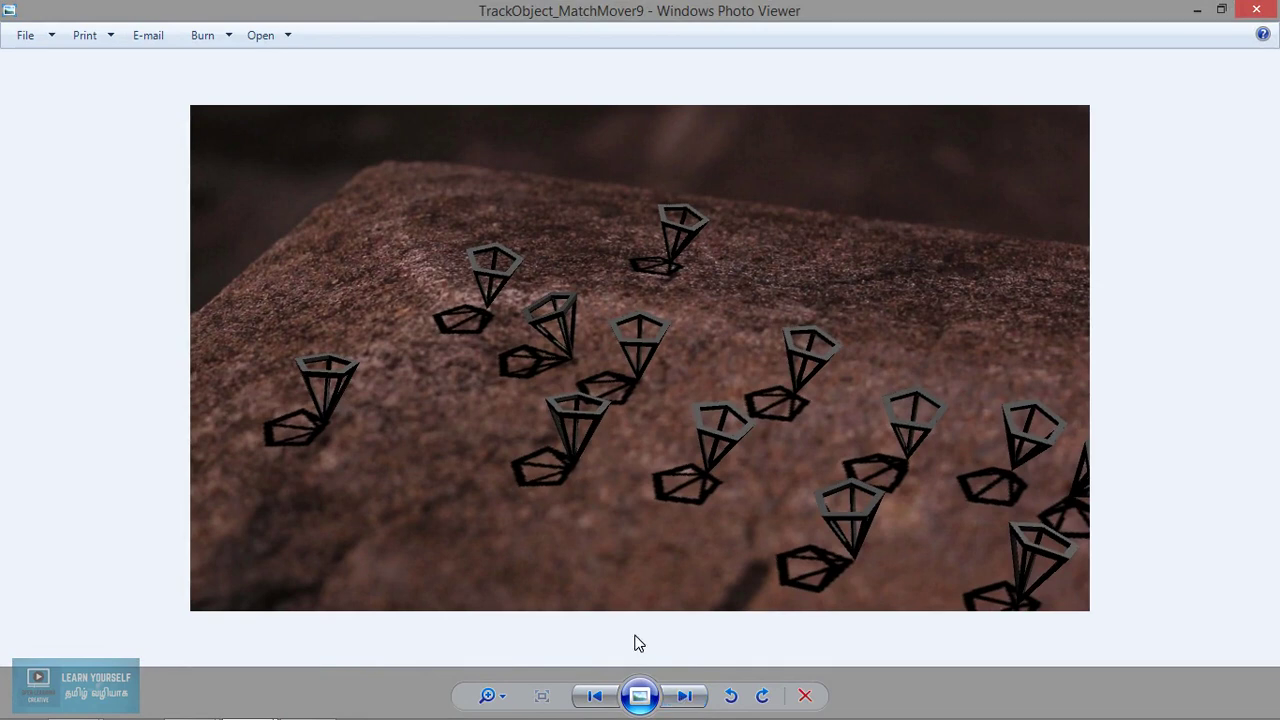
click(1256, 9)
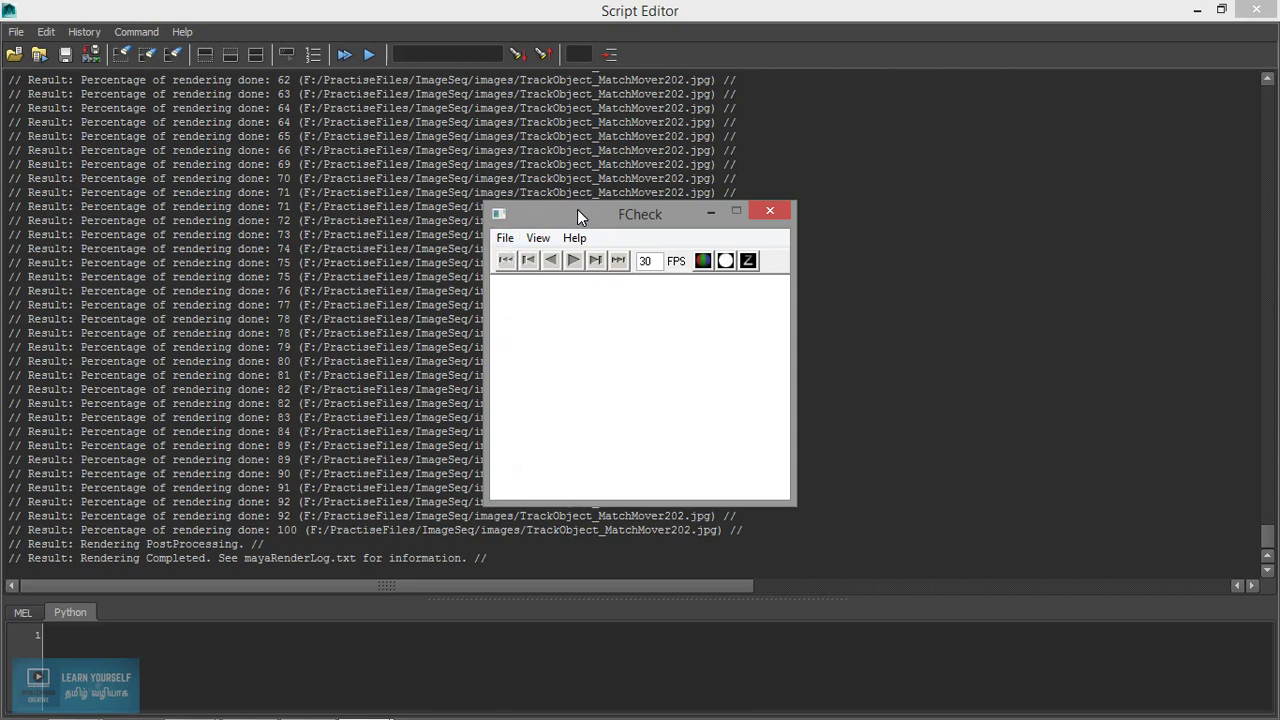
Step: Use FCheck's Open Animation to select TrackObject_MatchMover1 in the images folder
drag(577, 209, 832, 138)
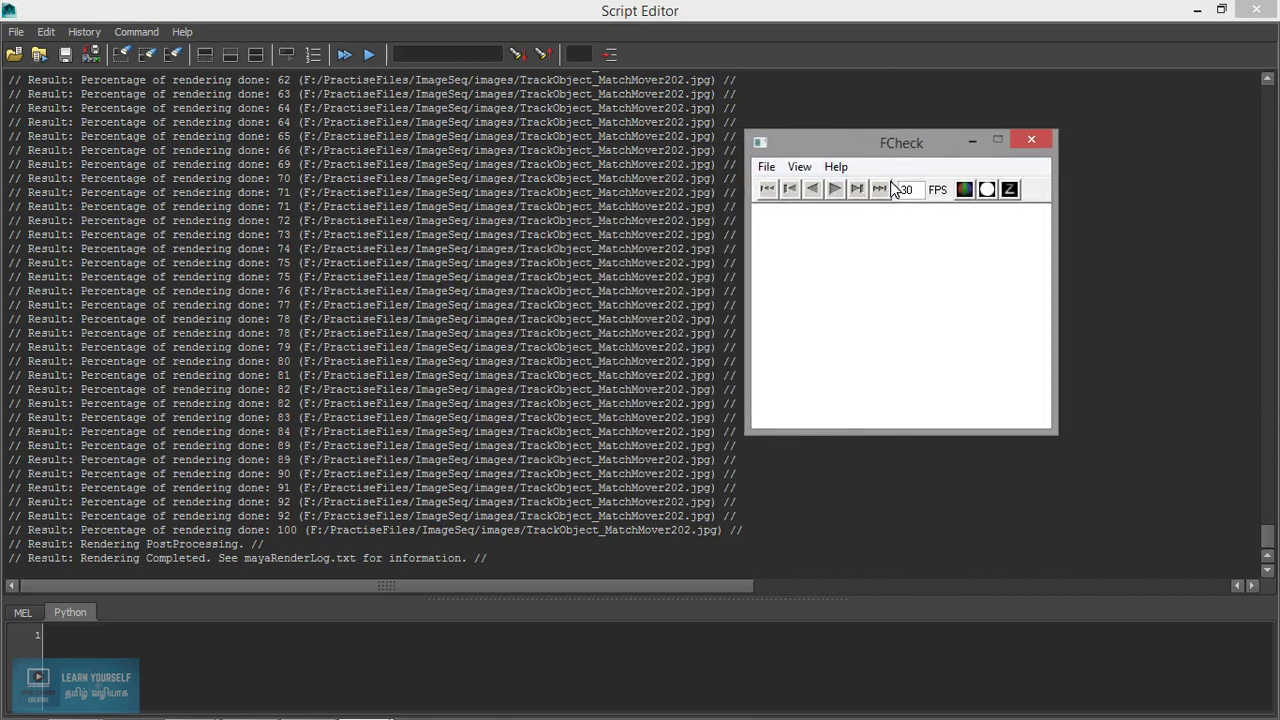
click(766, 168)
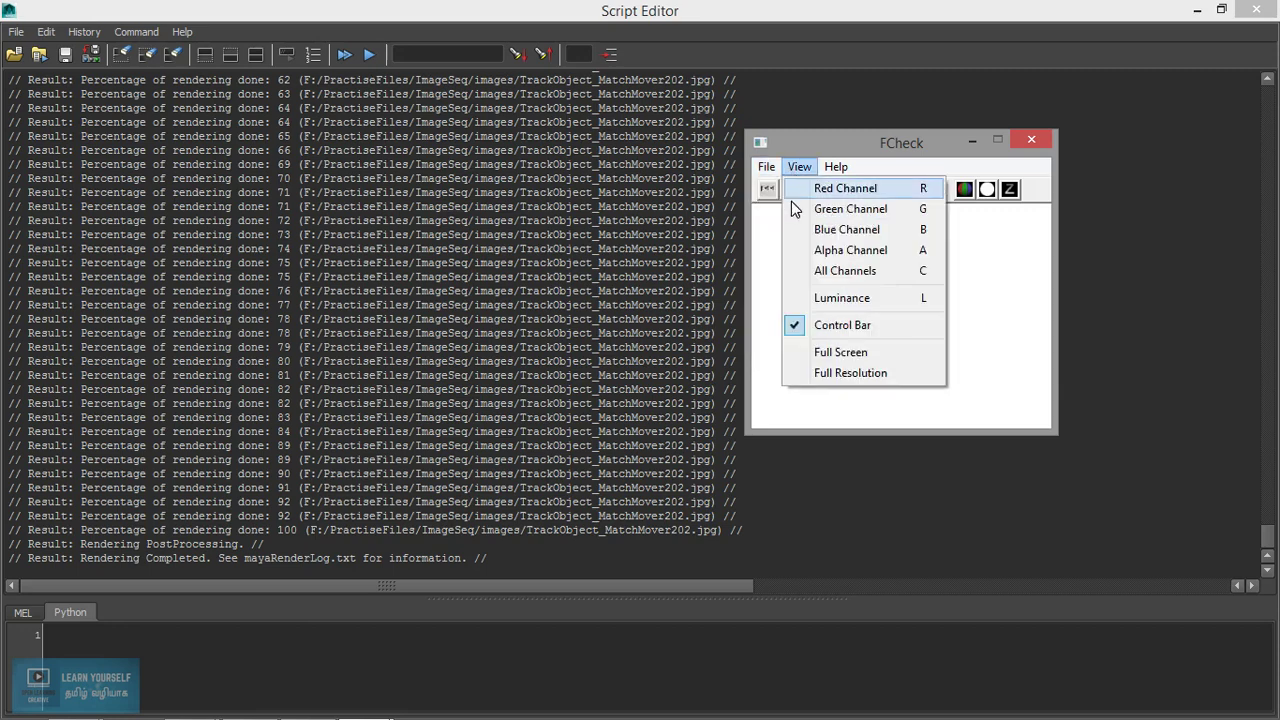
click(797, 210)
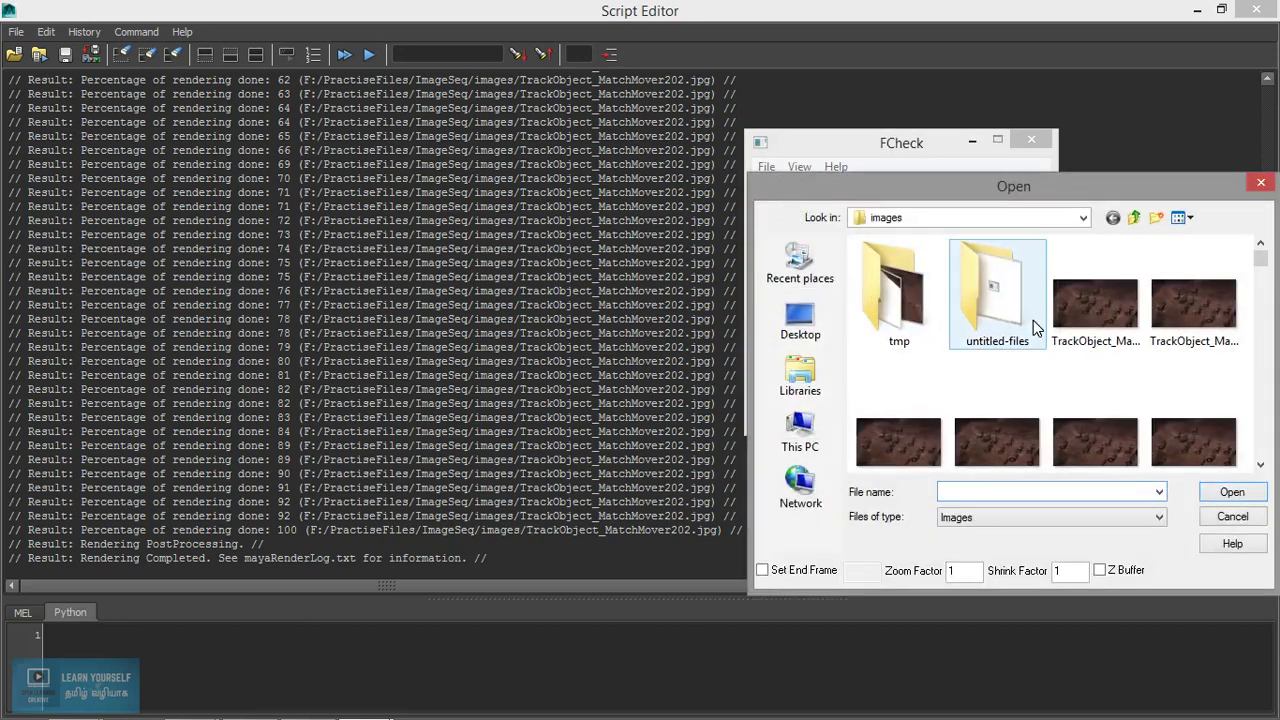
click(1102, 313)
drag(1044, 191, 904, 116)
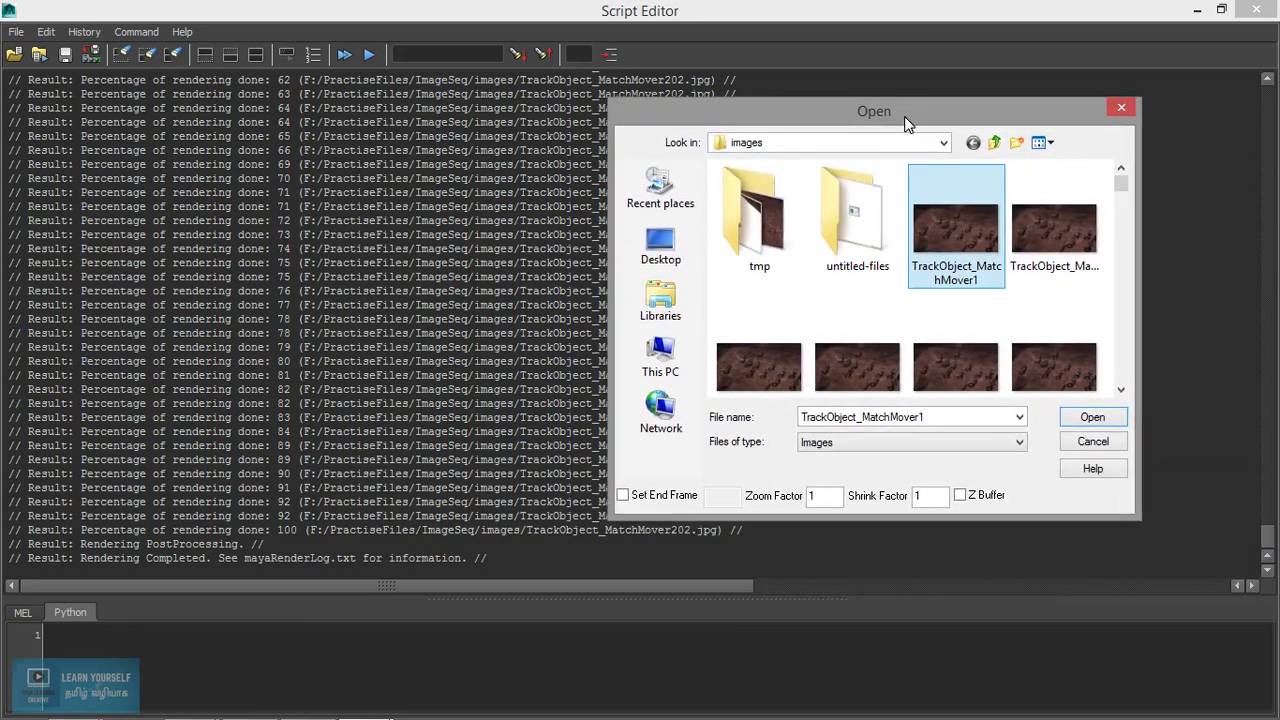
Step: Confirm TrackObject_MatchMover1 to load the JPEG sequence into FCheck for playback
click(1090, 418)
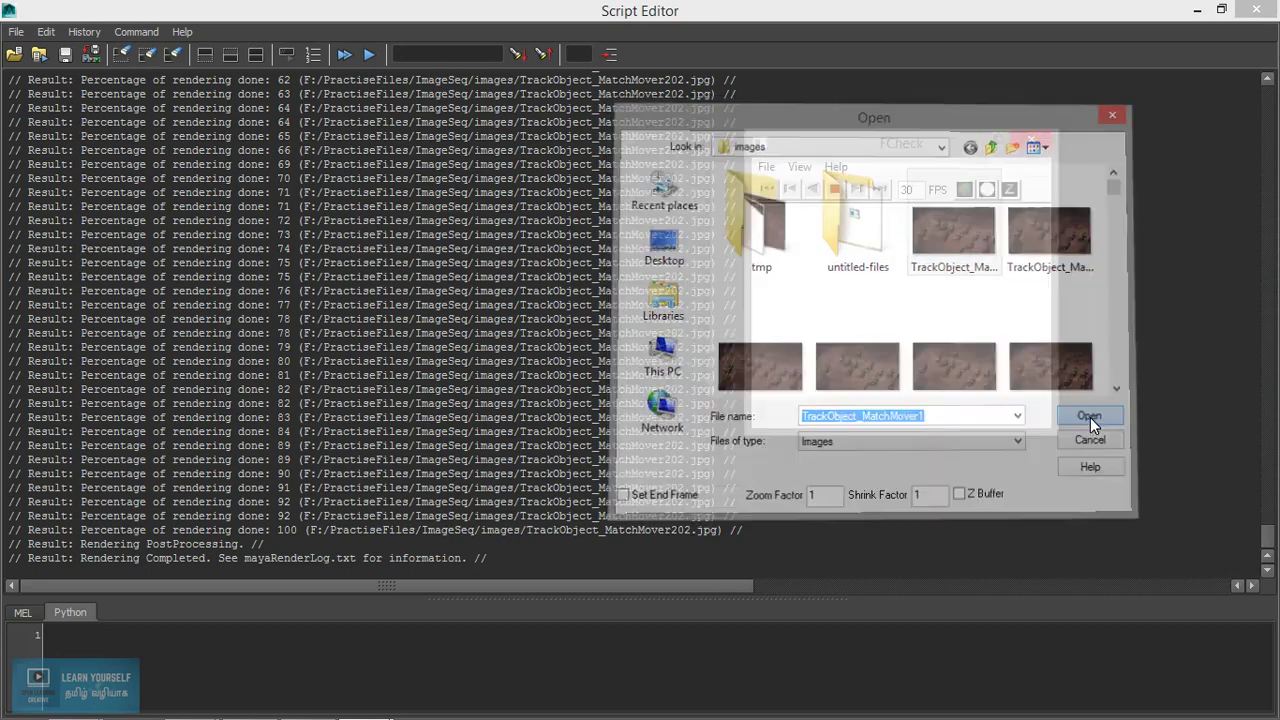